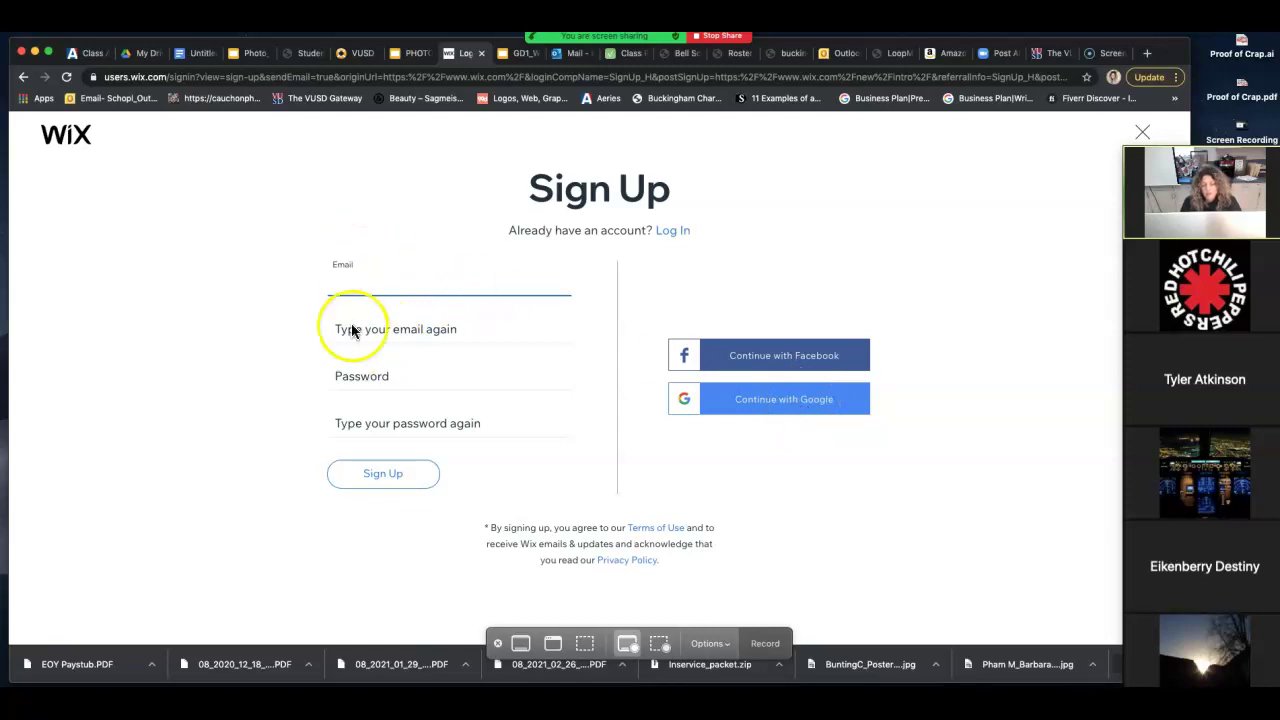
Step: Sign up to Wix by continuing with the Google account, and minimise the meeting's participant video strip
left_click(784, 406)
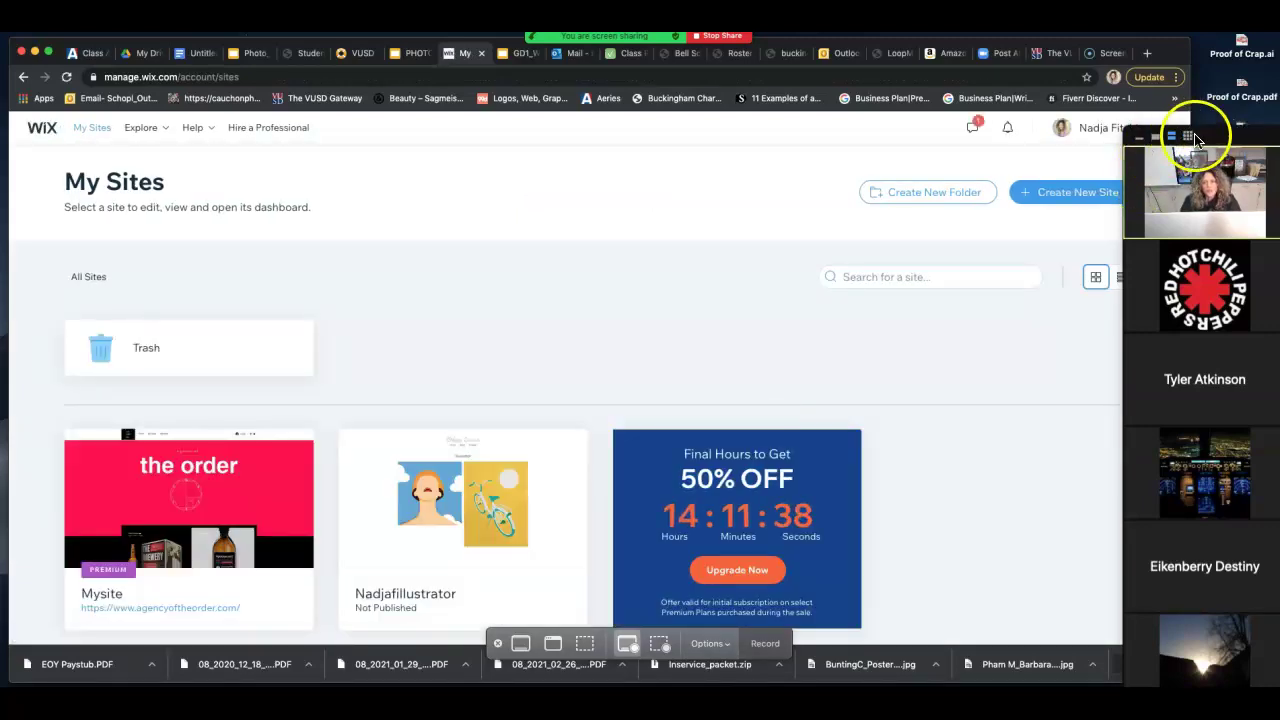
left_click(1139, 137)
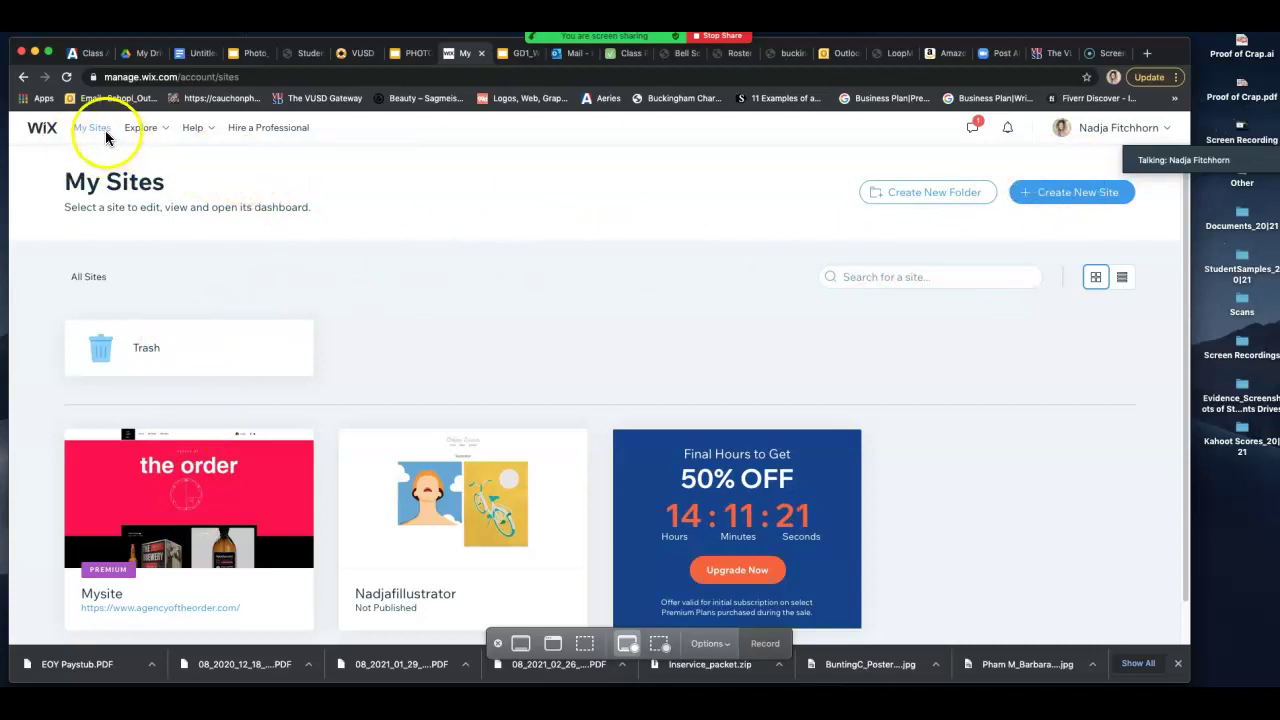
Step: Start a new site in the Photography category and browse its website templates down to the Urban Photographer design
left_click(1080, 196)
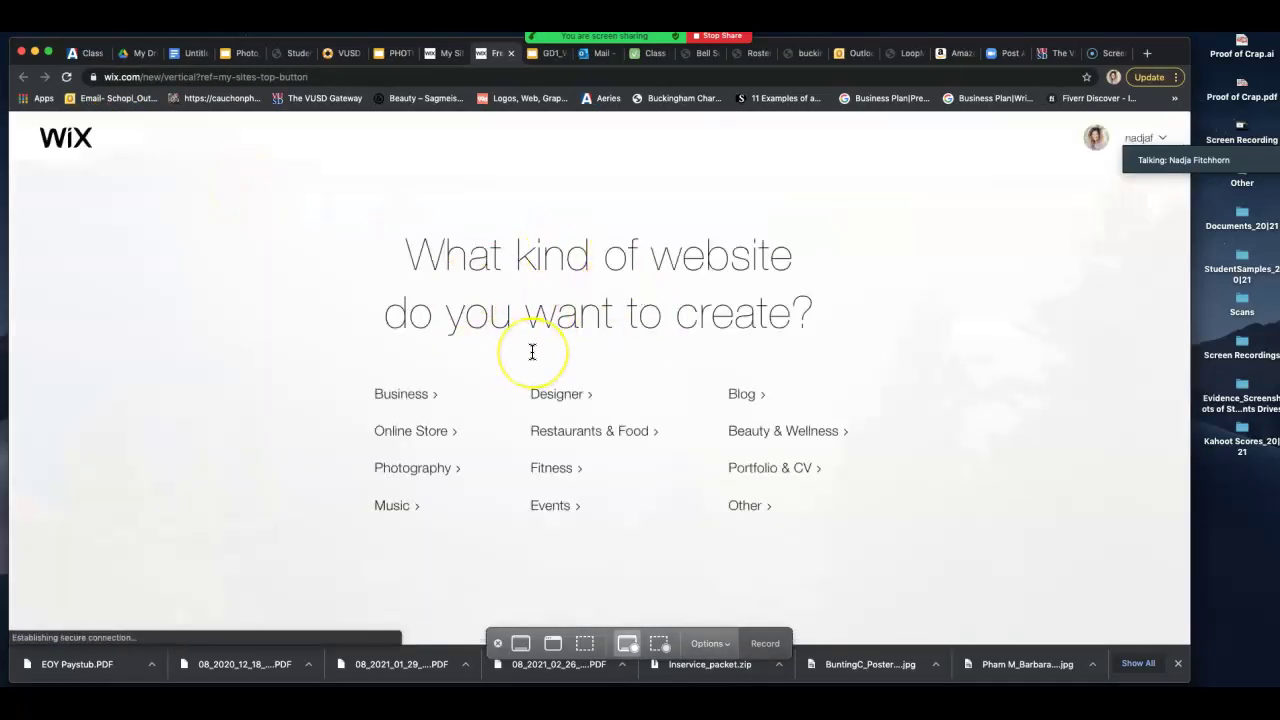
left_click(436, 476)
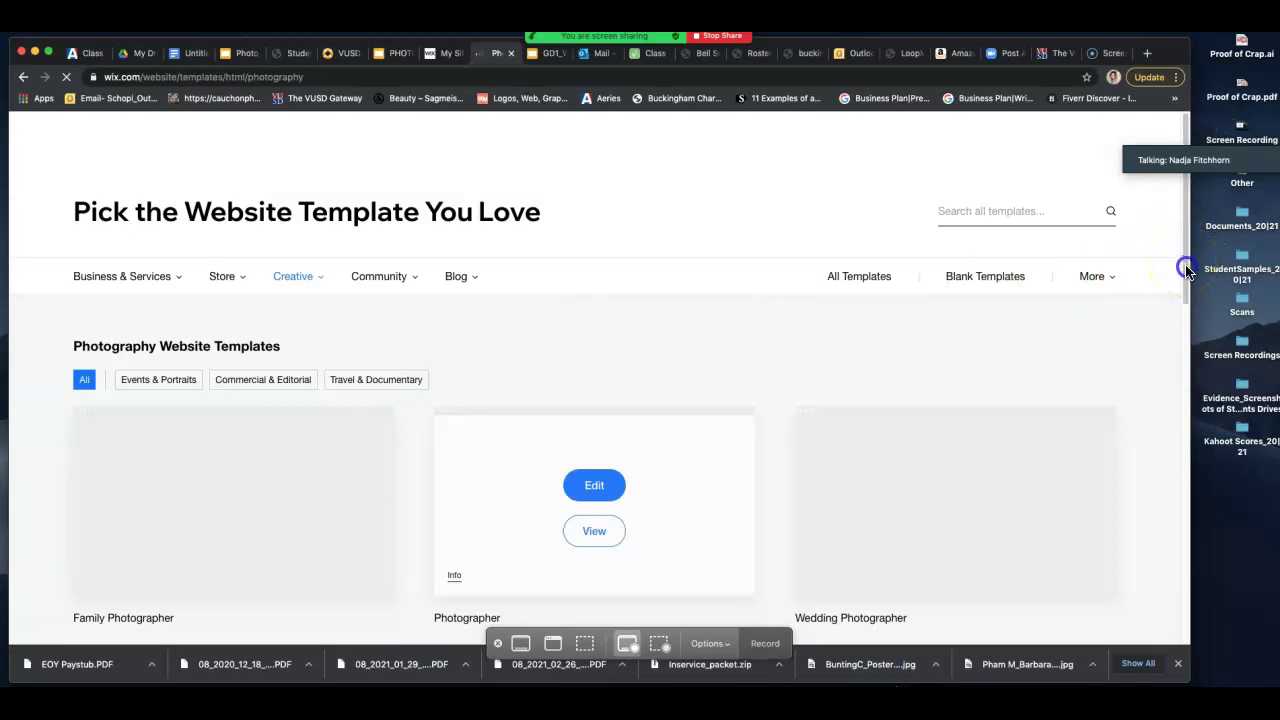
left_click_drag(1186, 268, 1184, 272)
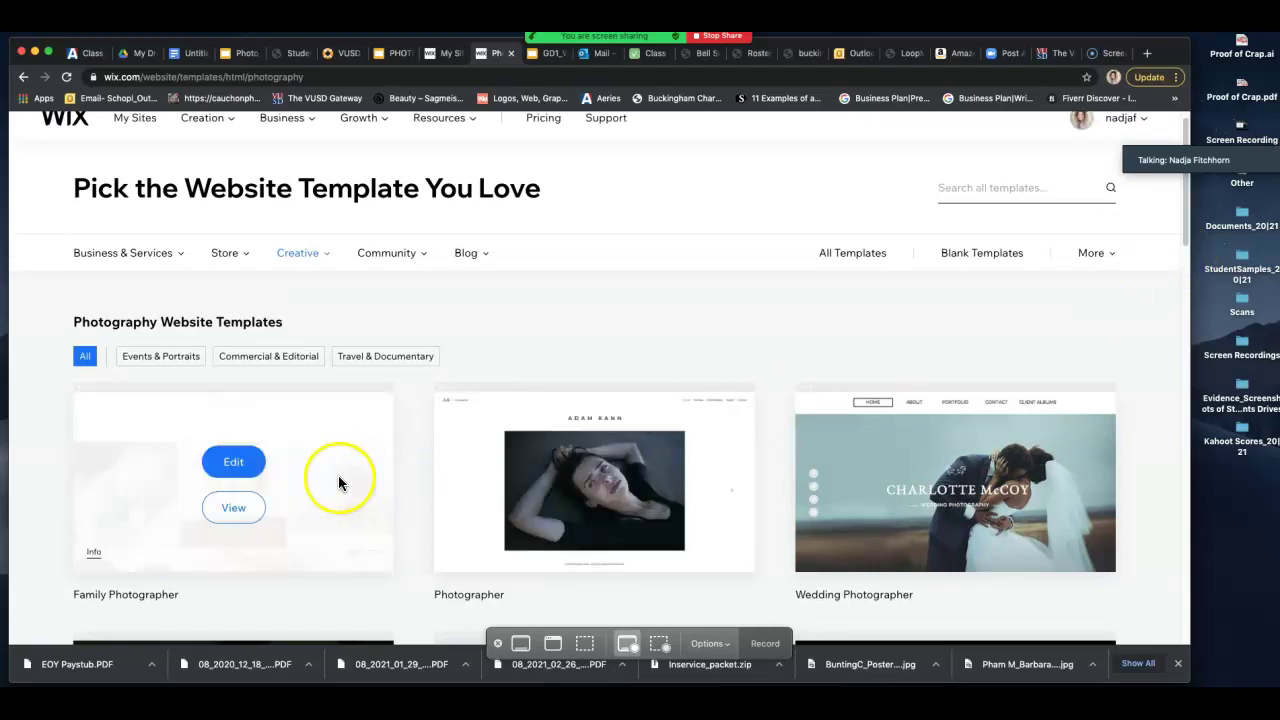
mouse_move(524, 481)
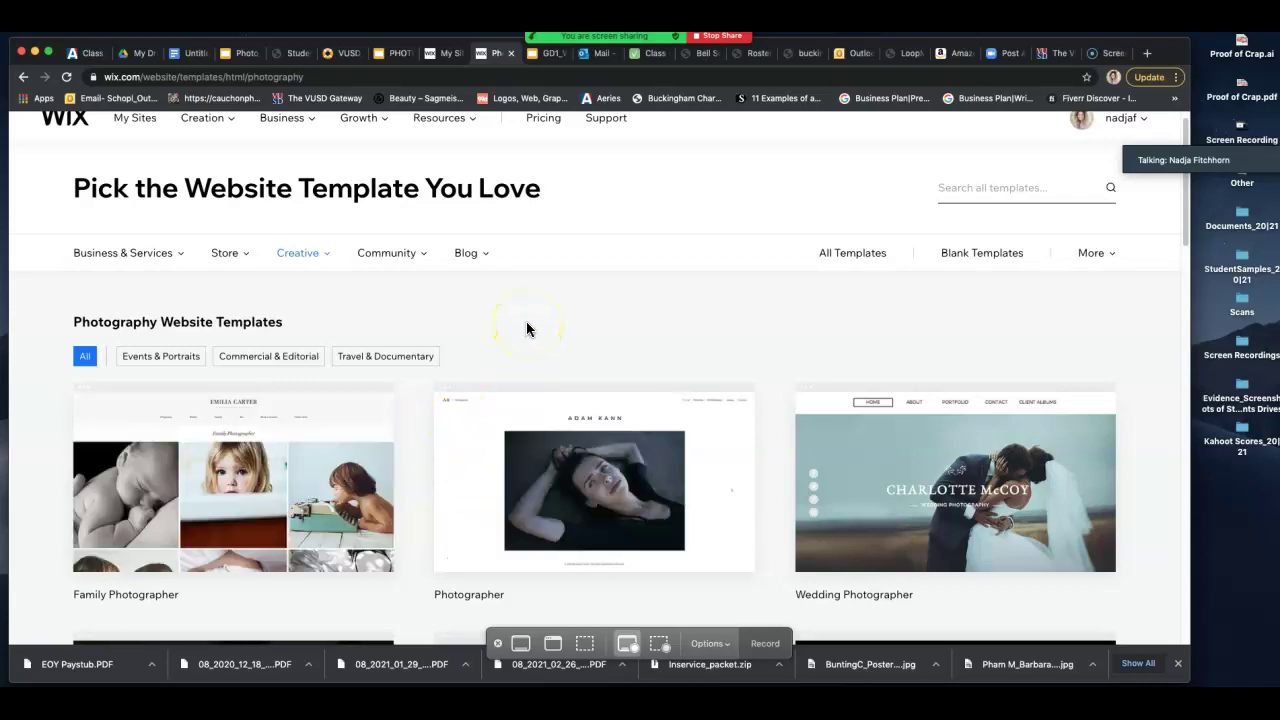
left_click_drag(1191, 245, 1191, 355)
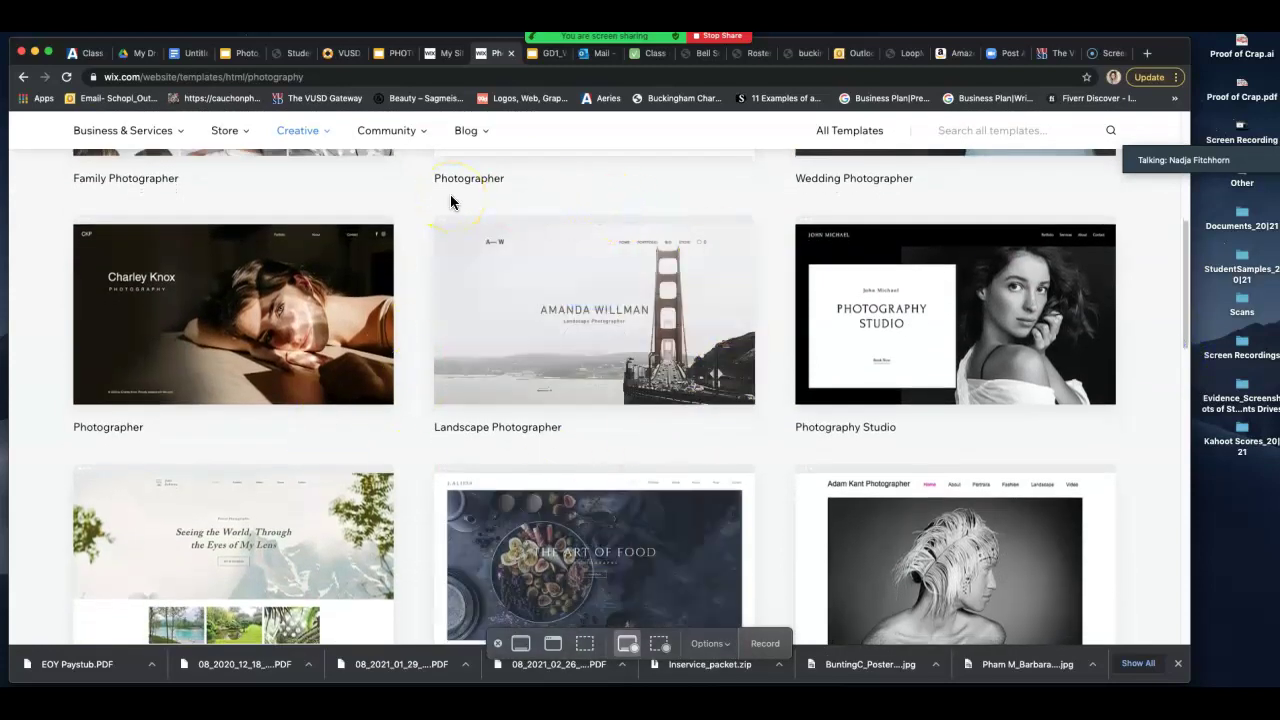
left_click_drag(1191, 301, 1186, 363)
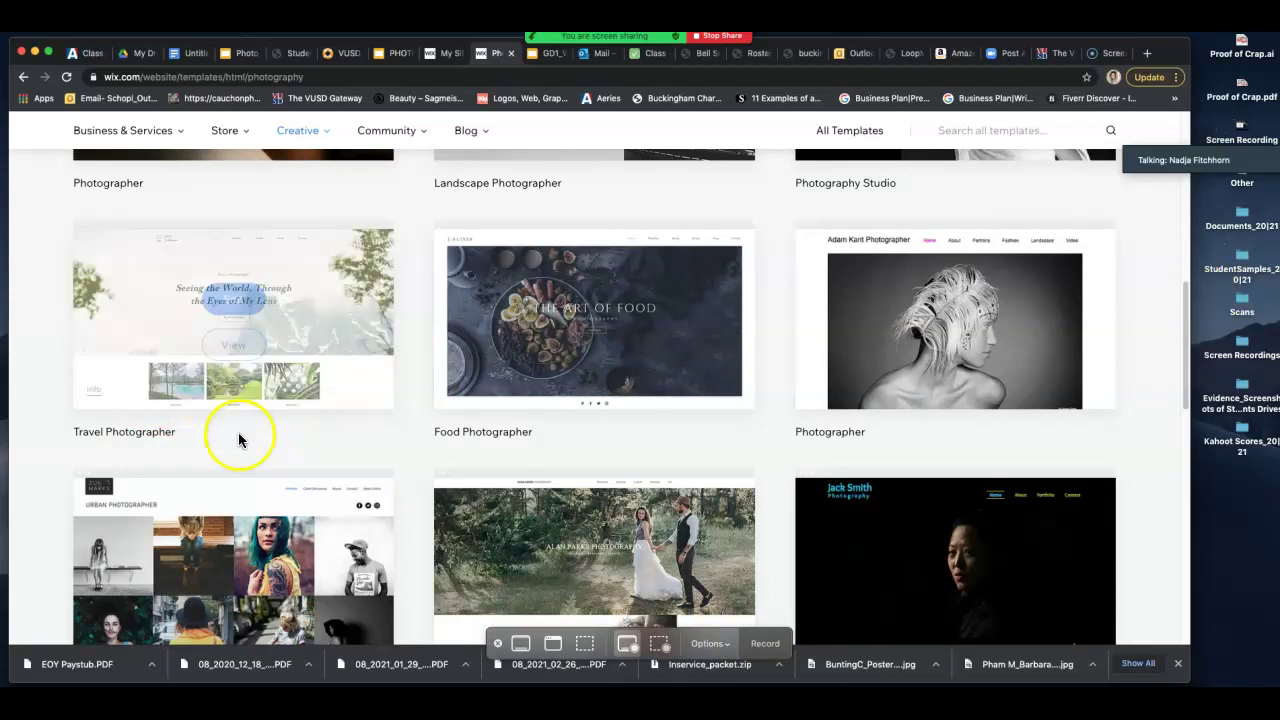
mouse_move(262, 510)
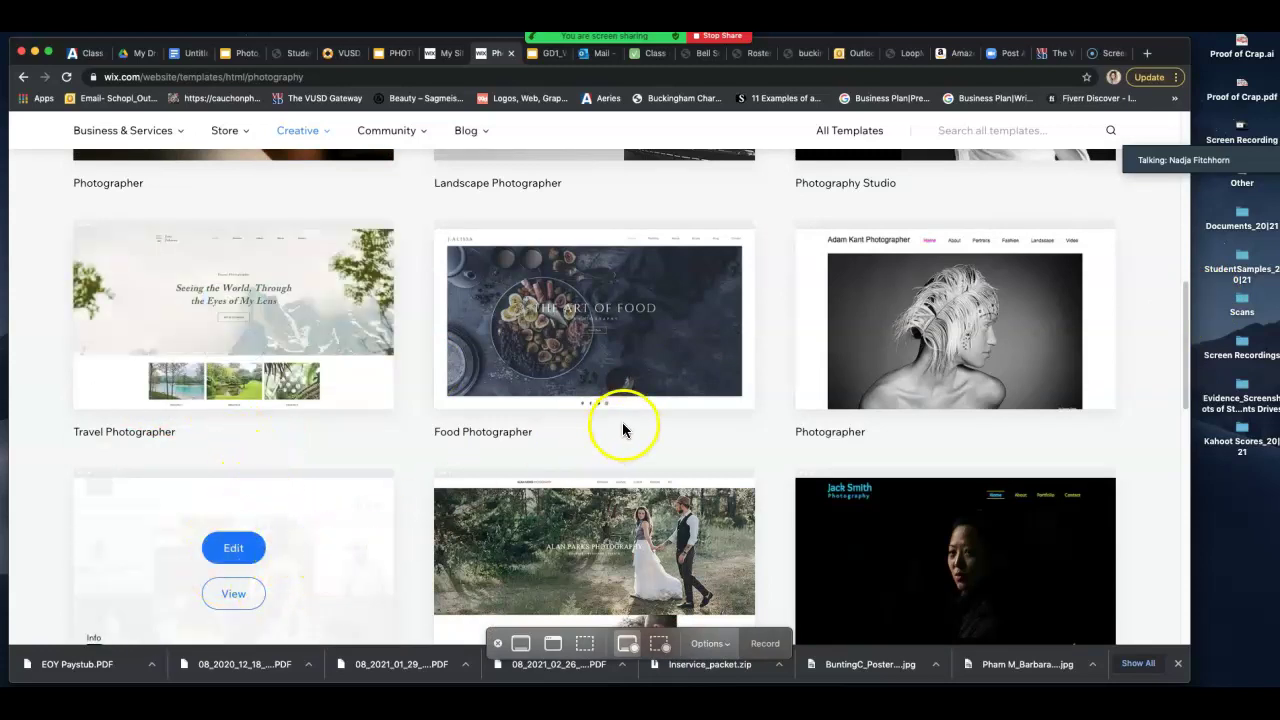
mouse_move(543, 270)
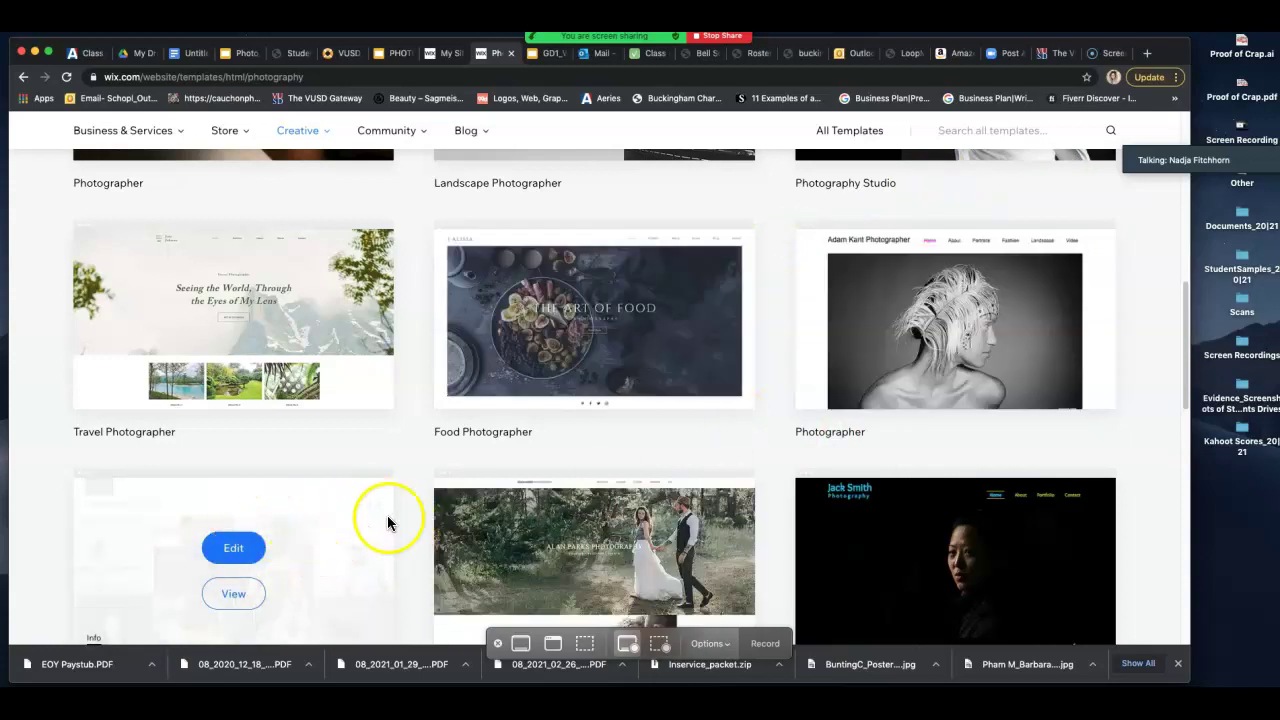
Step: Preview the Urban Photographer template, view its full demo, and start editing a site based on it
left_click(241, 600)
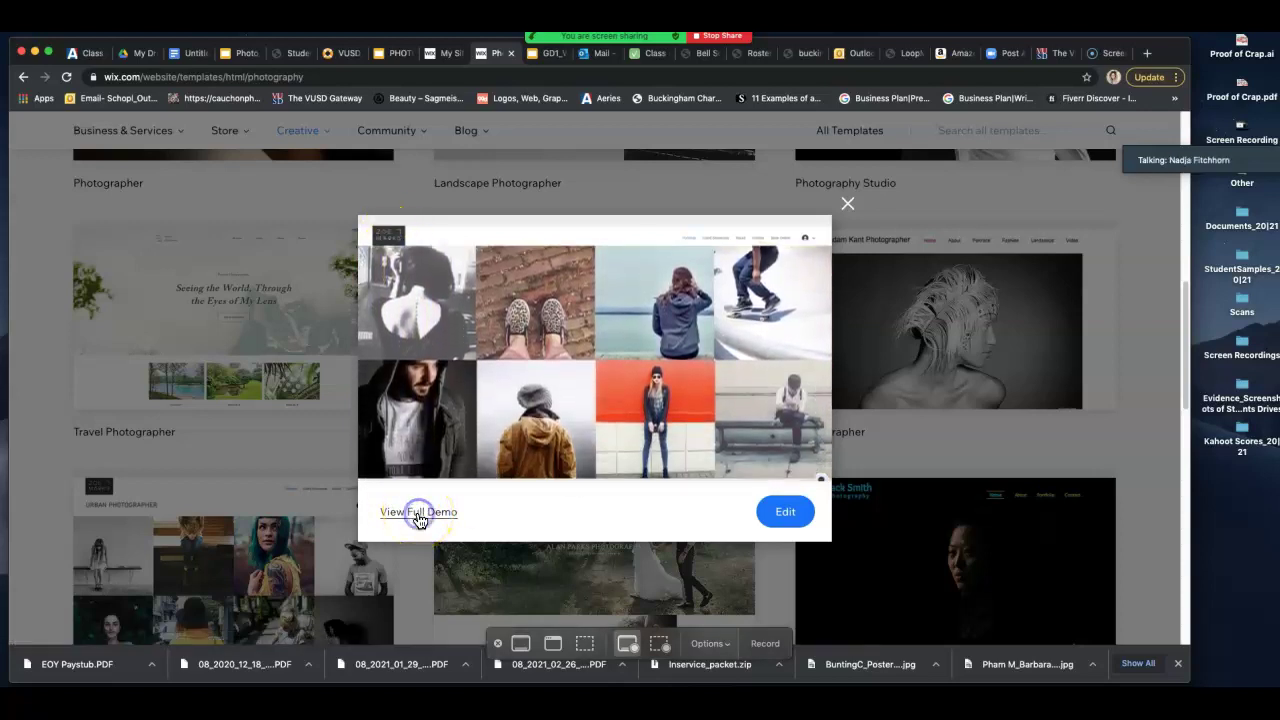
left_click(418, 513)
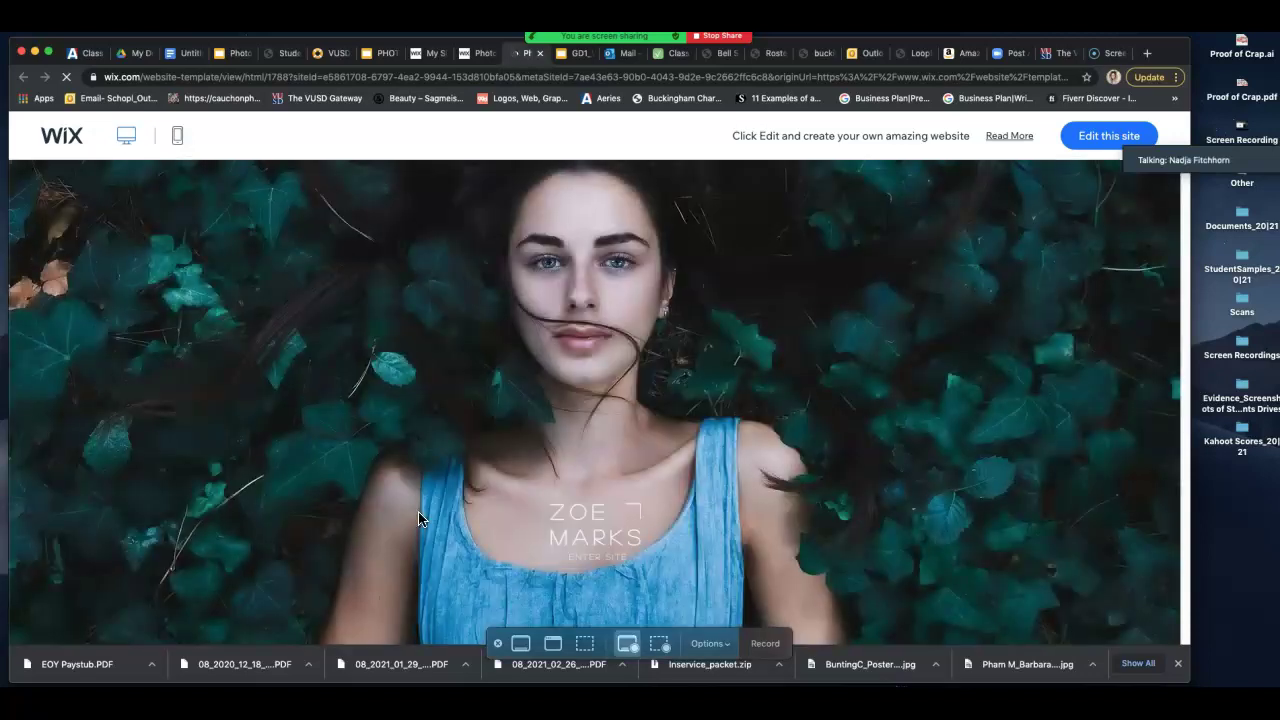
left_click_drag(1233, 160, 1249, 203)
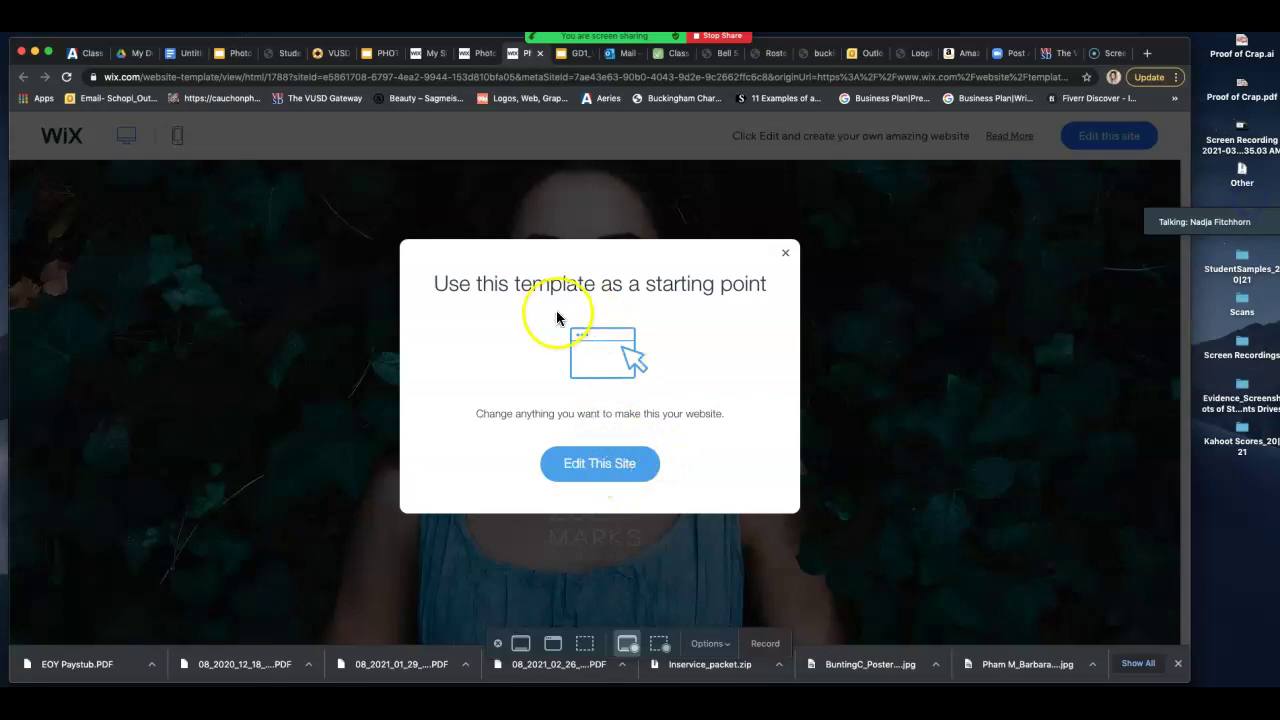
left_click(603, 463)
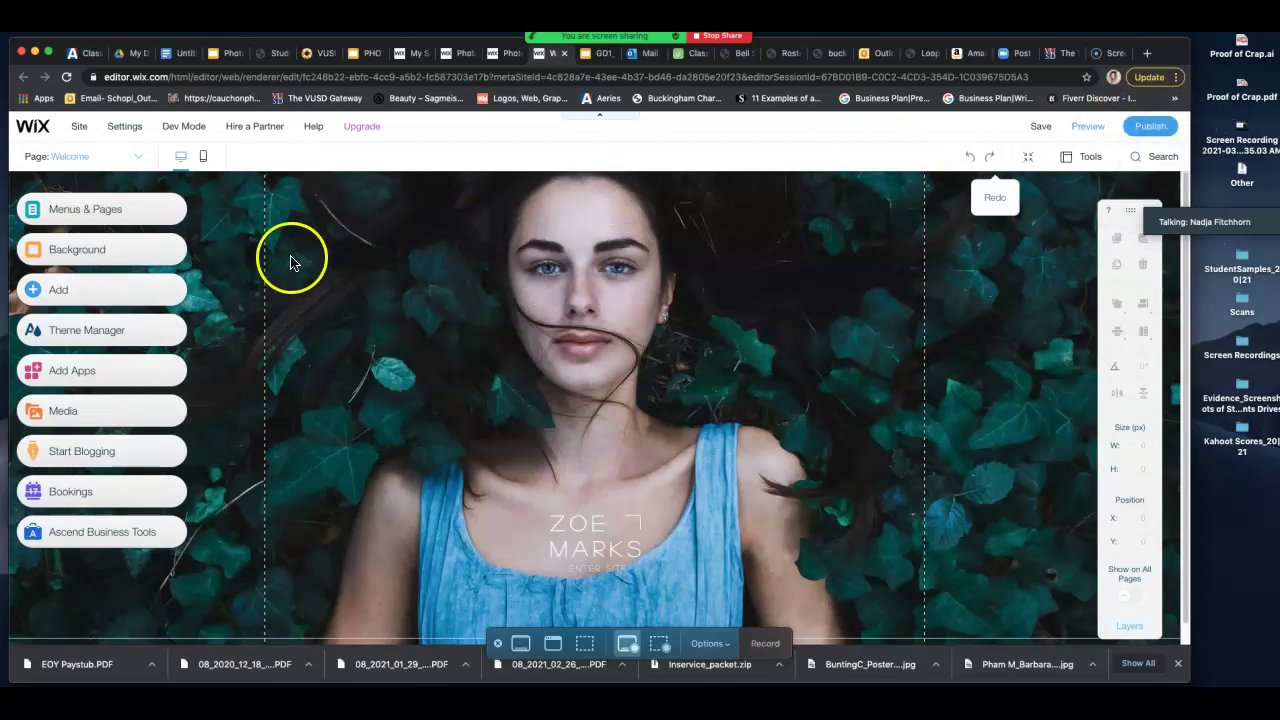
Step: Open the list of the site's pages and display the Portfolio page
left_click(108, 212)
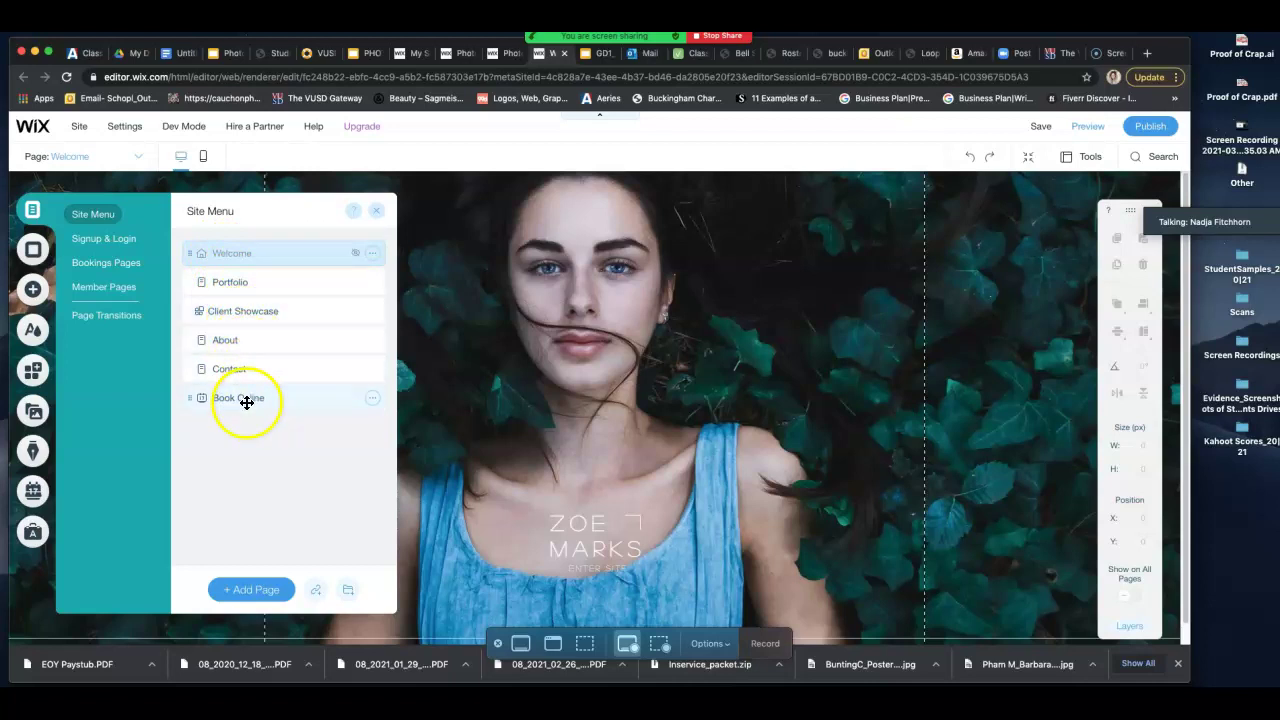
left_click(237, 285)
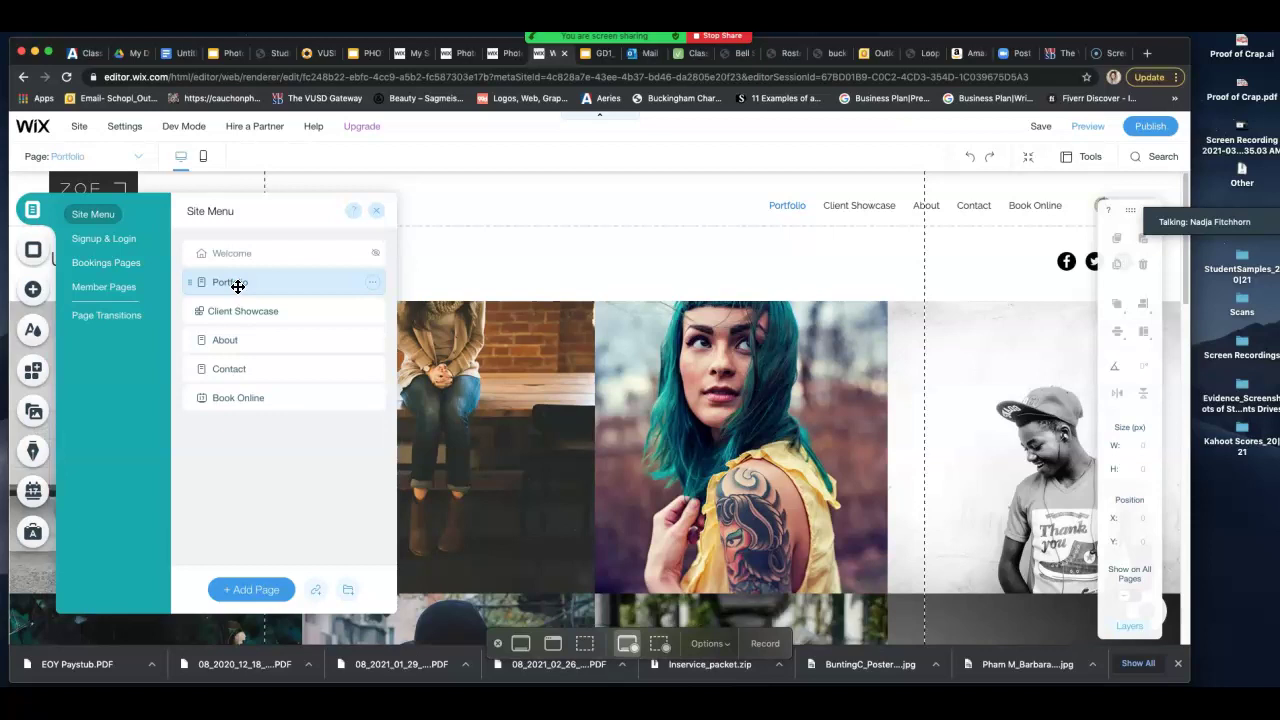
left_click(241, 283)
left_click(786, 207)
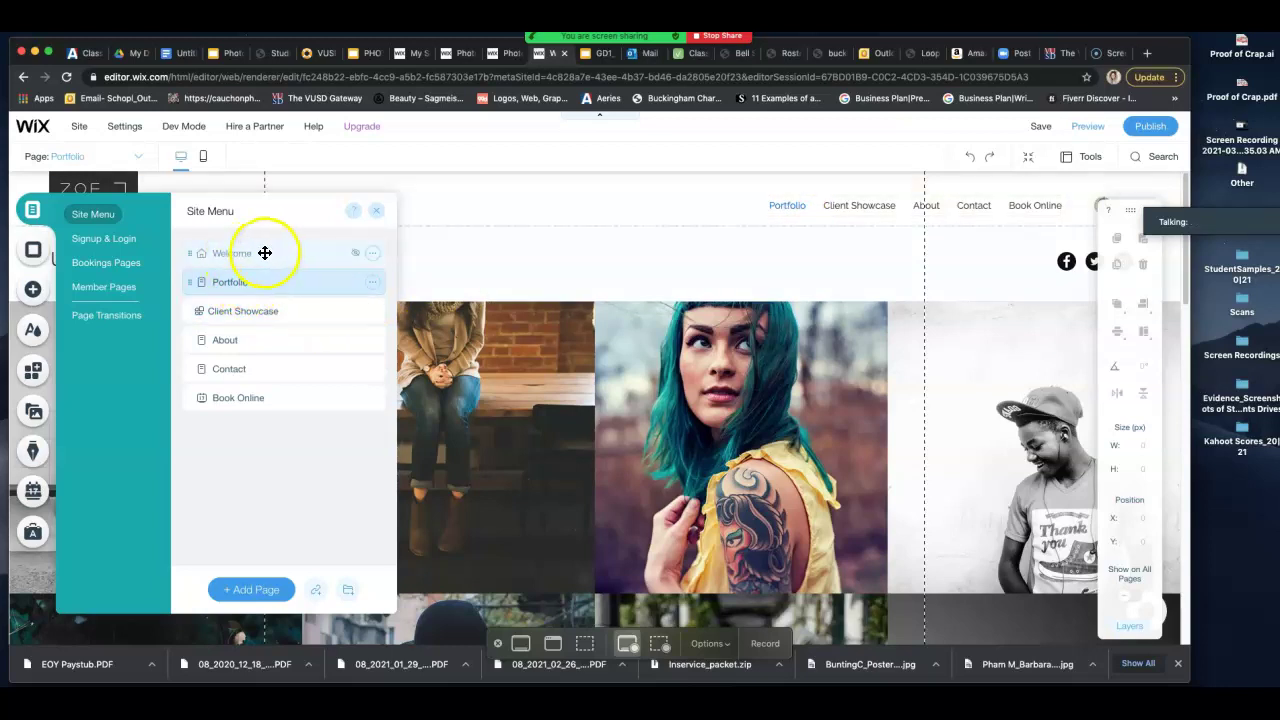
Step: Move the Portfolio page below Contact in the site menu and return it to its place above Client Showcase
left_click_drag(255, 283, 257, 369)
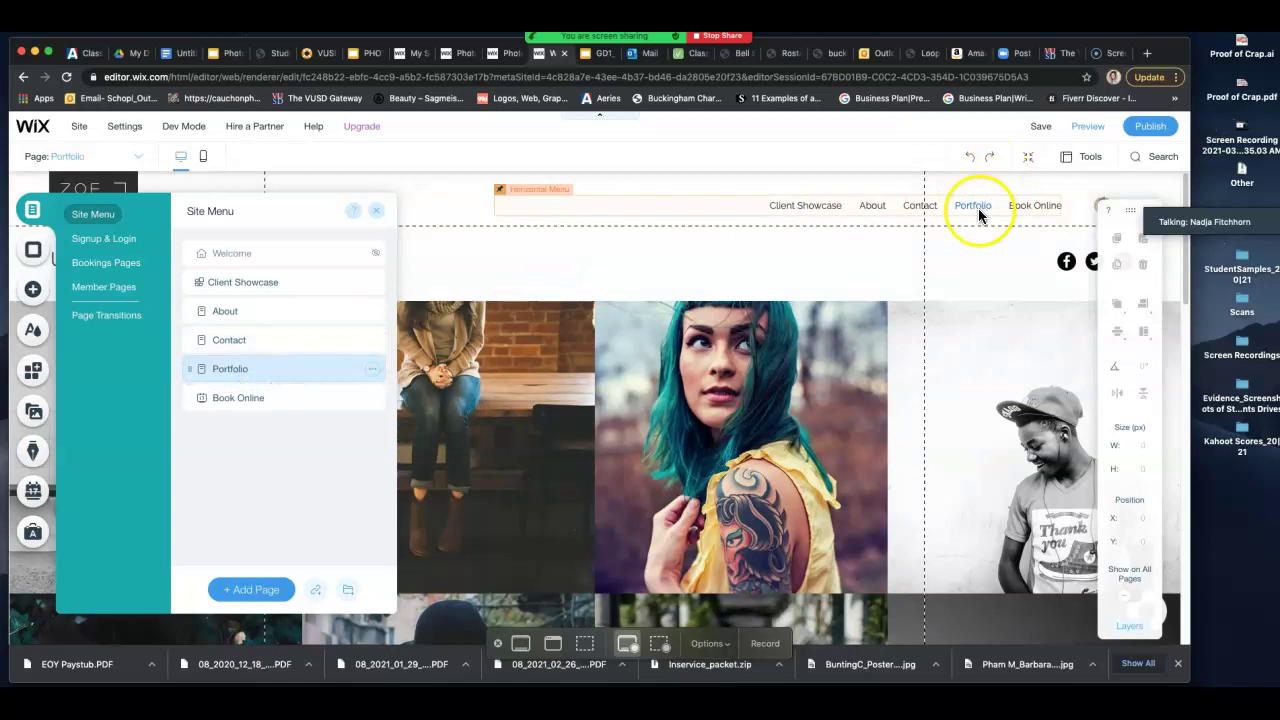
left_click_drag(234, 375, 283, 300)
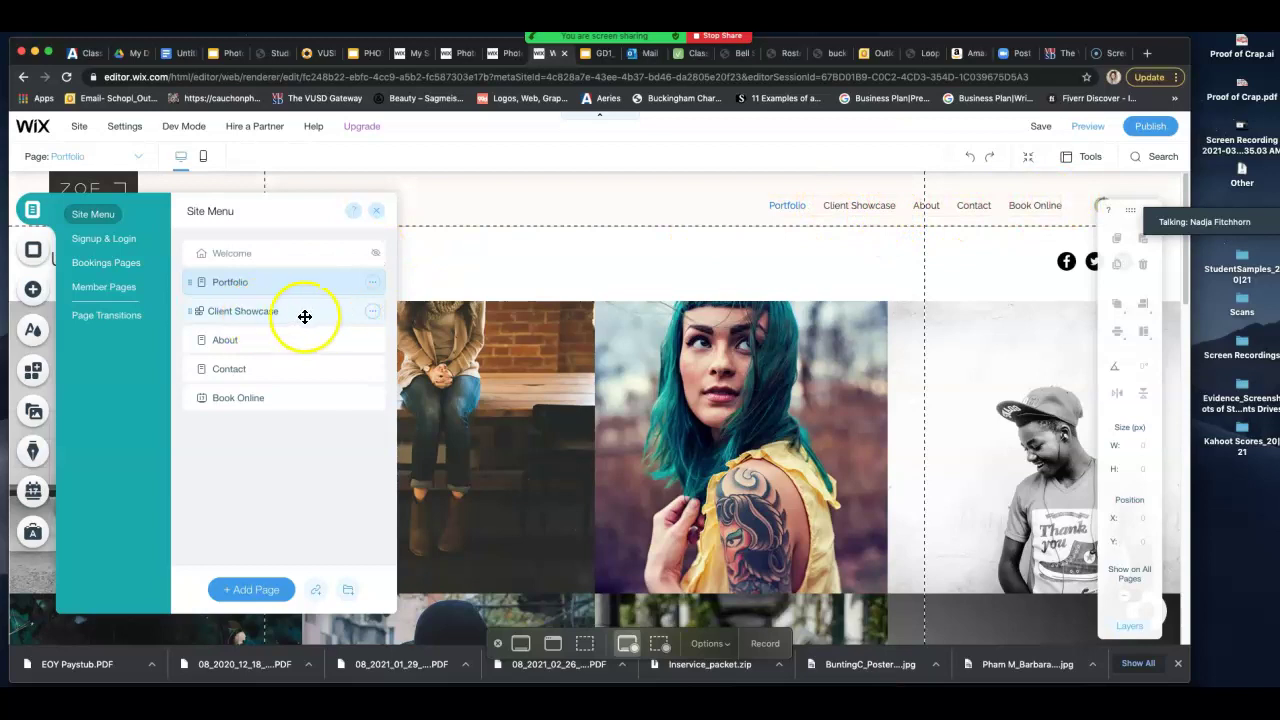
Step: Show the available page options for the Client Showcase page and close them without choosing one
left_click(372, 316)
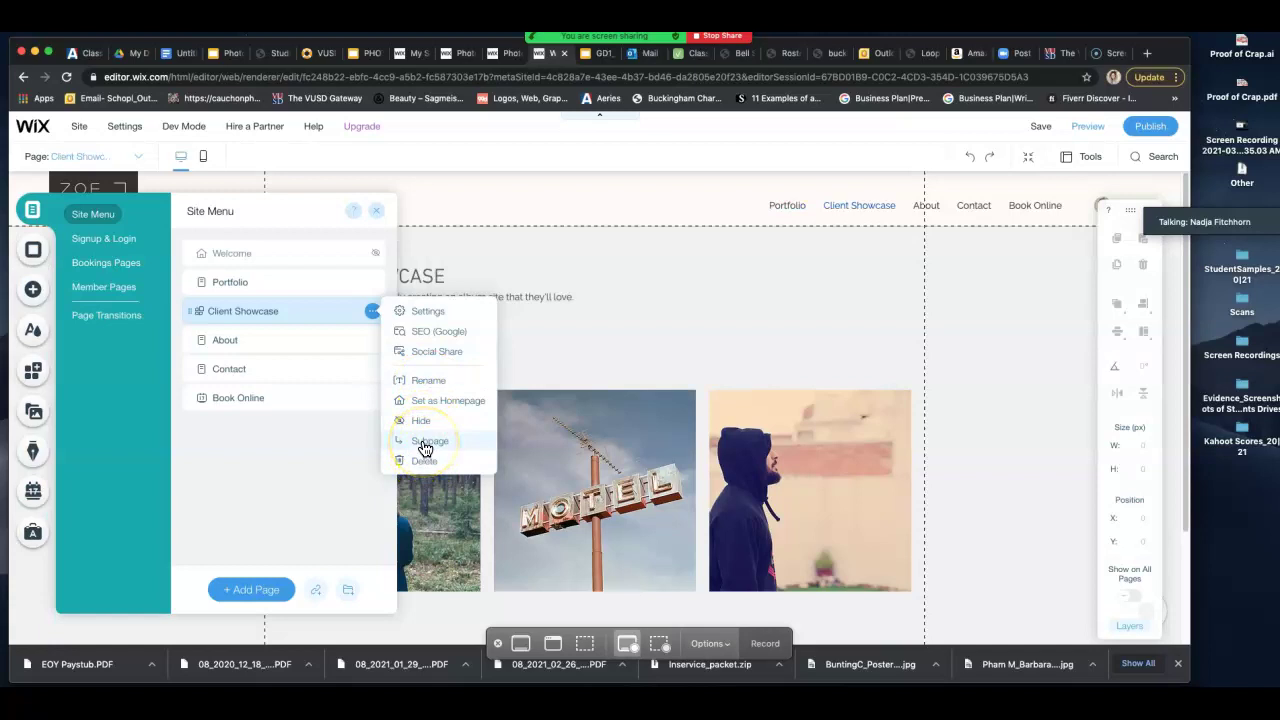
left_click(430, 411)
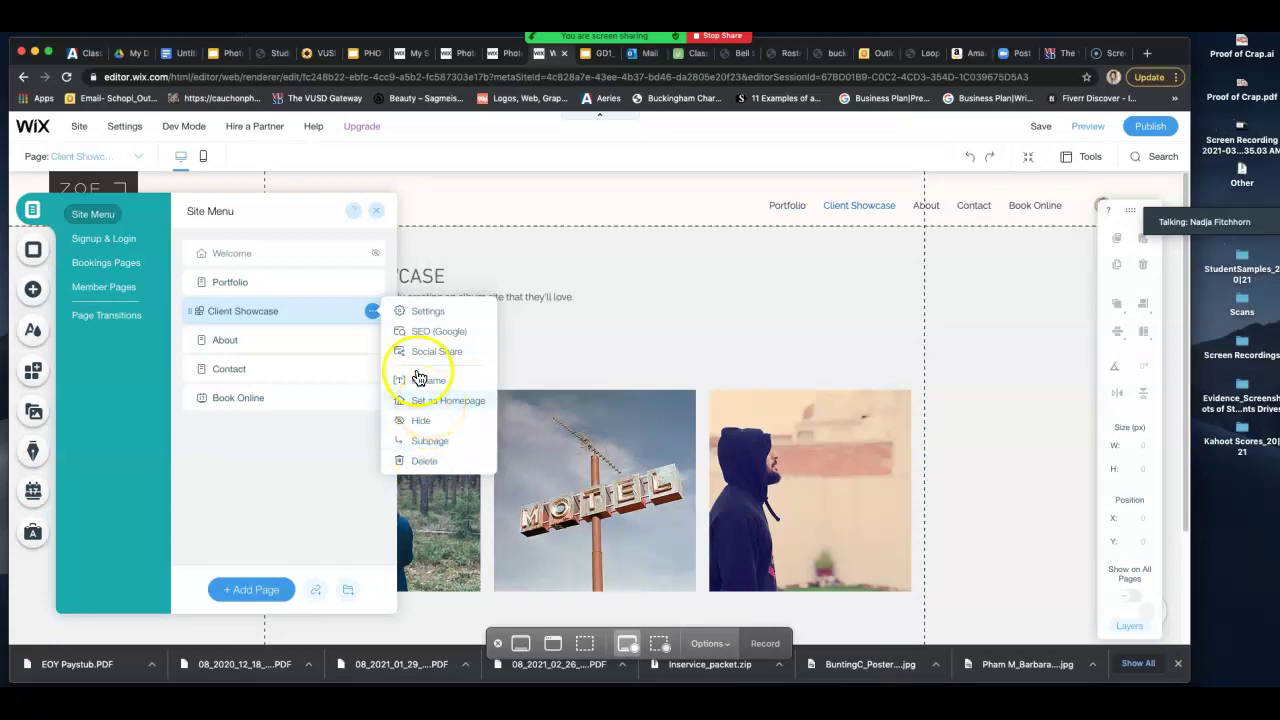
left_click(191, 315)
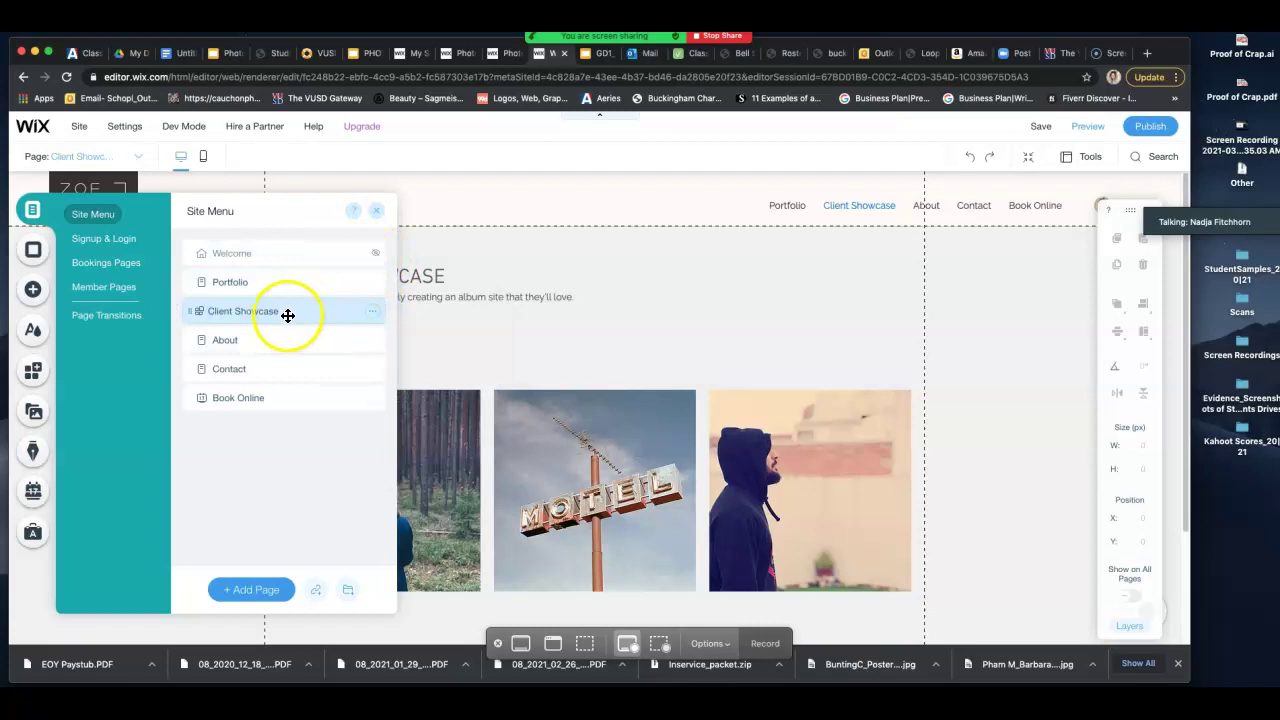
Step: View the Portfolio, About, Contact and Book Online pages one after another and return to the Portfolio page
left_click(281, 283)
left_click(297, 337)
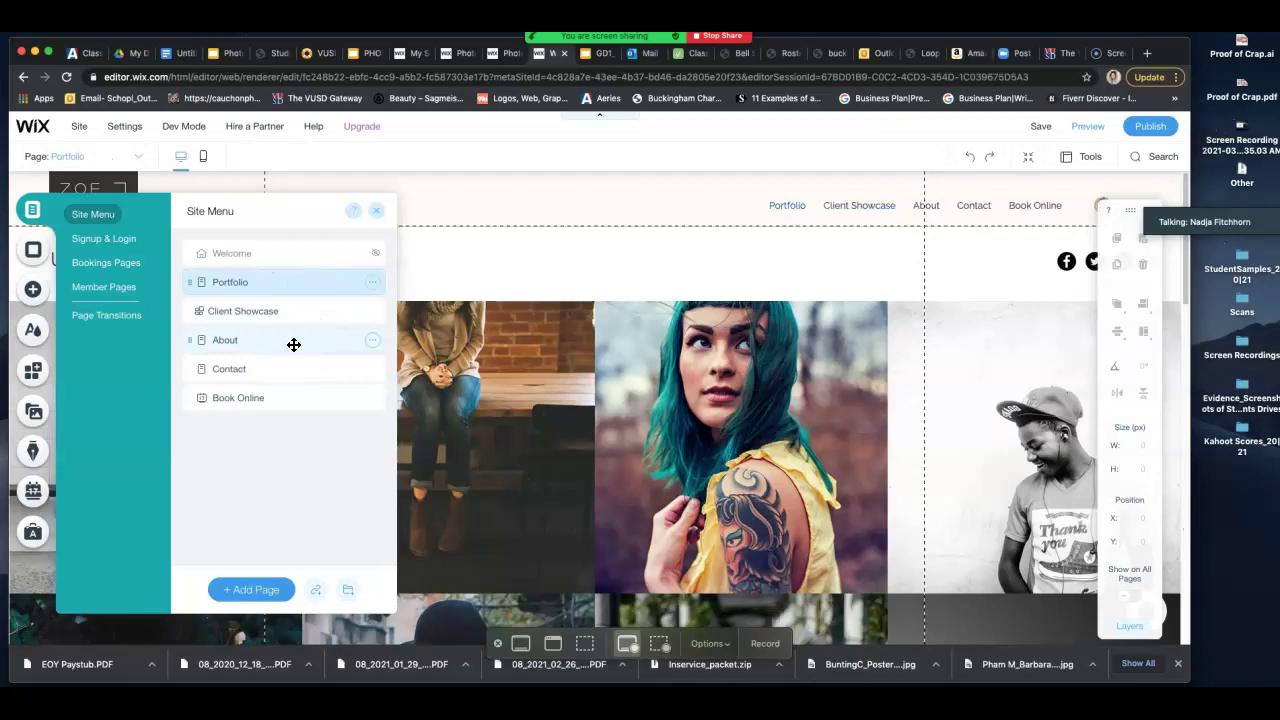
left_click(291, 344)
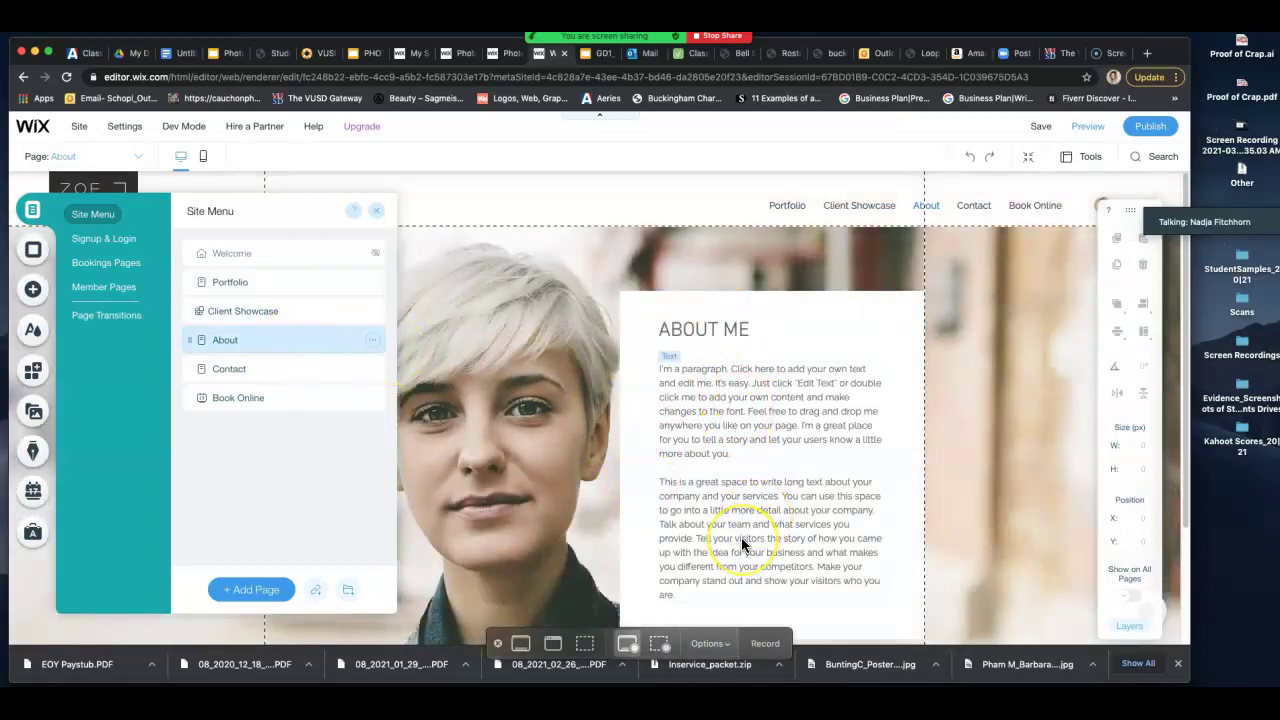
left_click(258, 370)
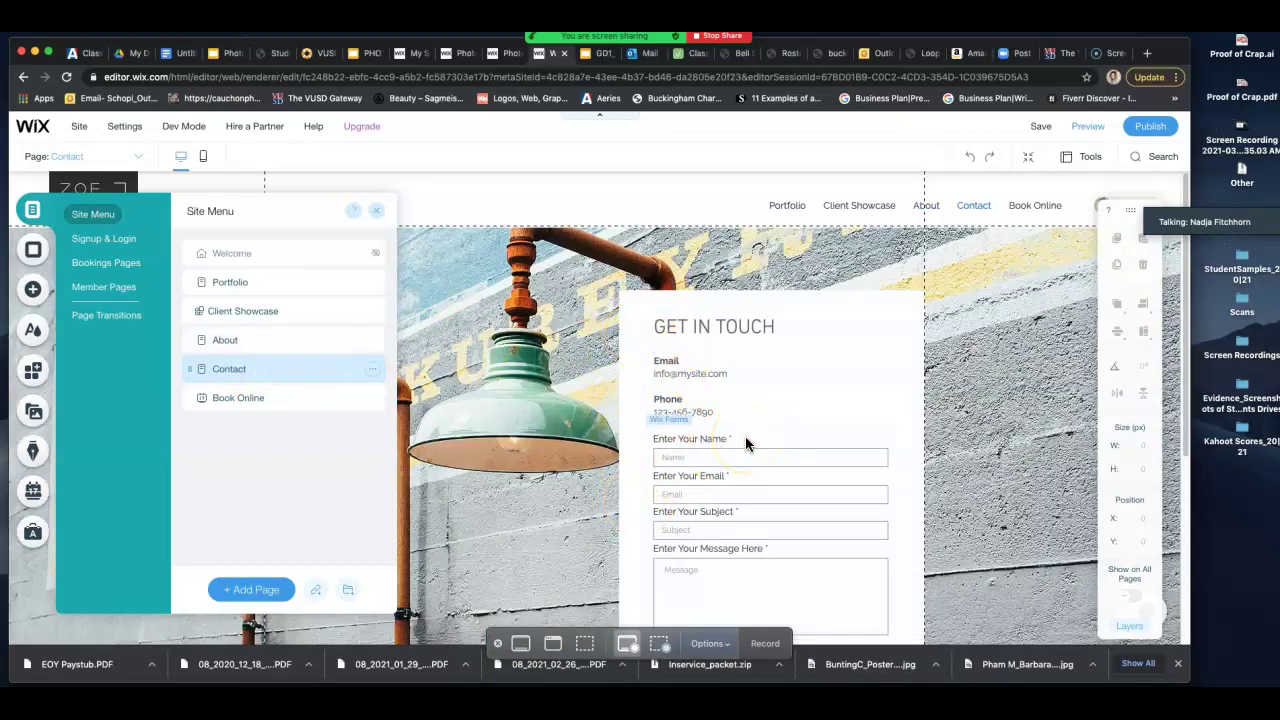
left_click(699, 372)
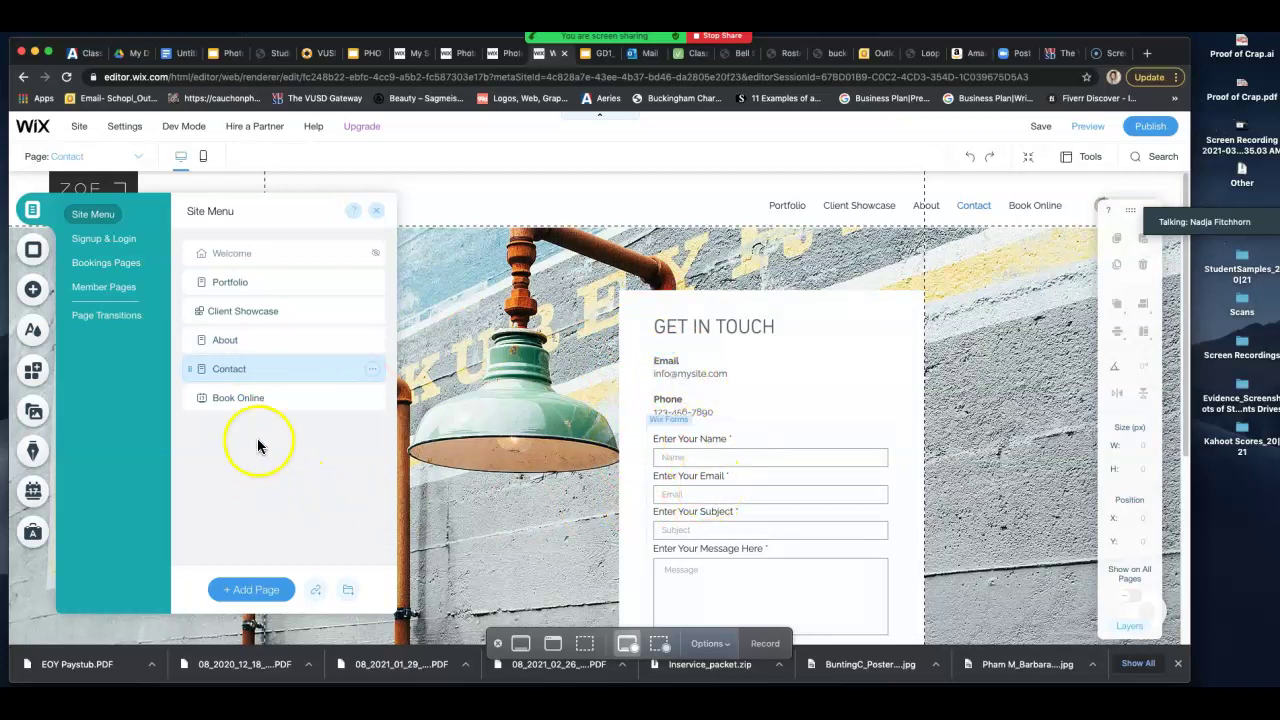
left_click(284, 400)
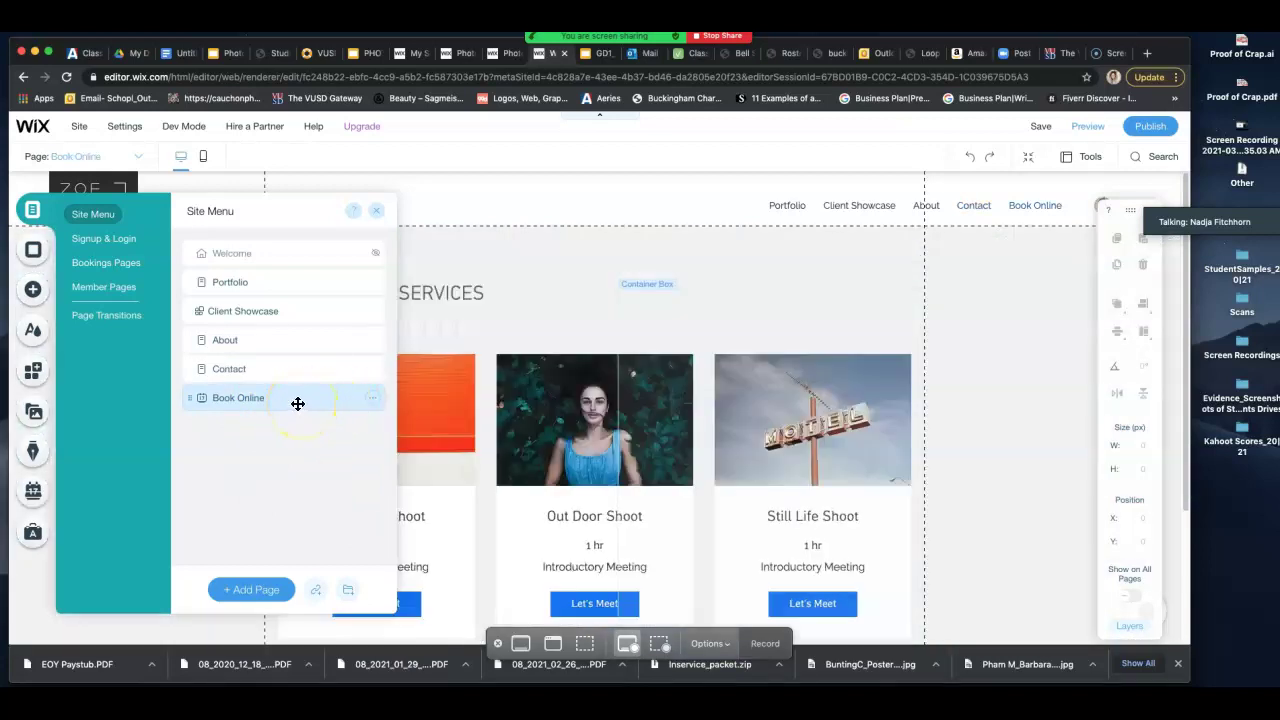
left_click(277, 280)
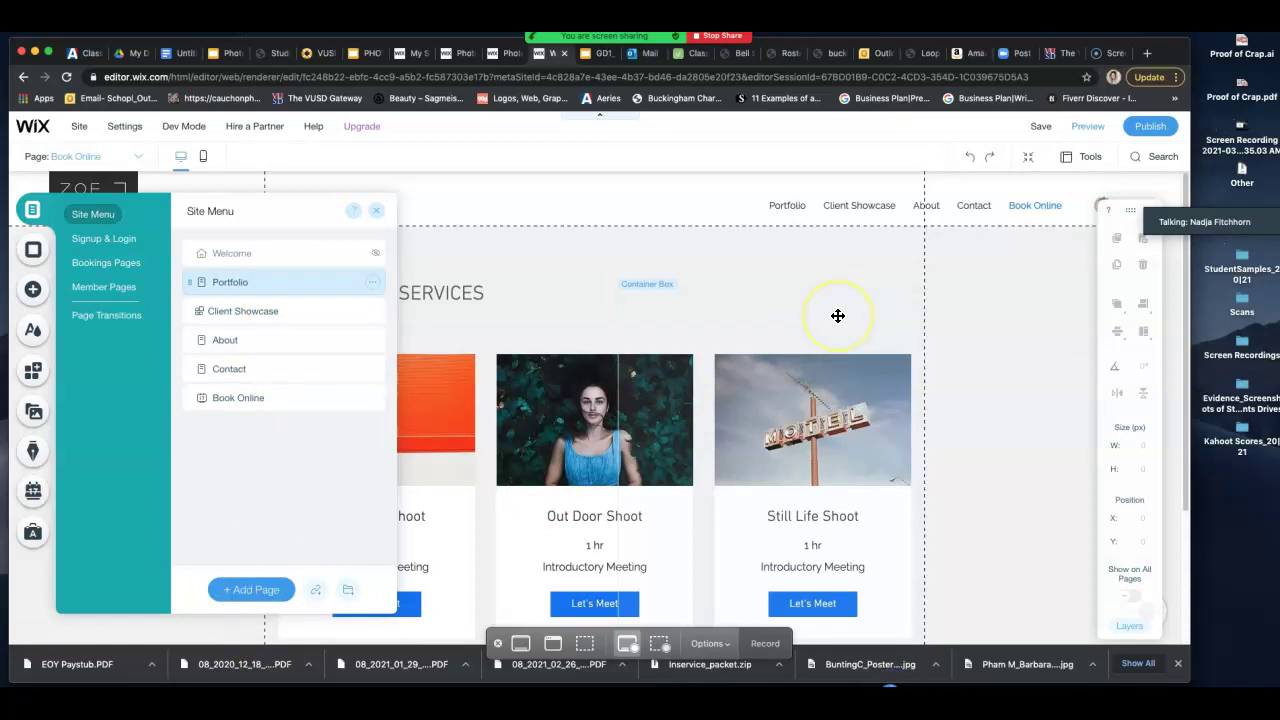
left_click(764, 212)
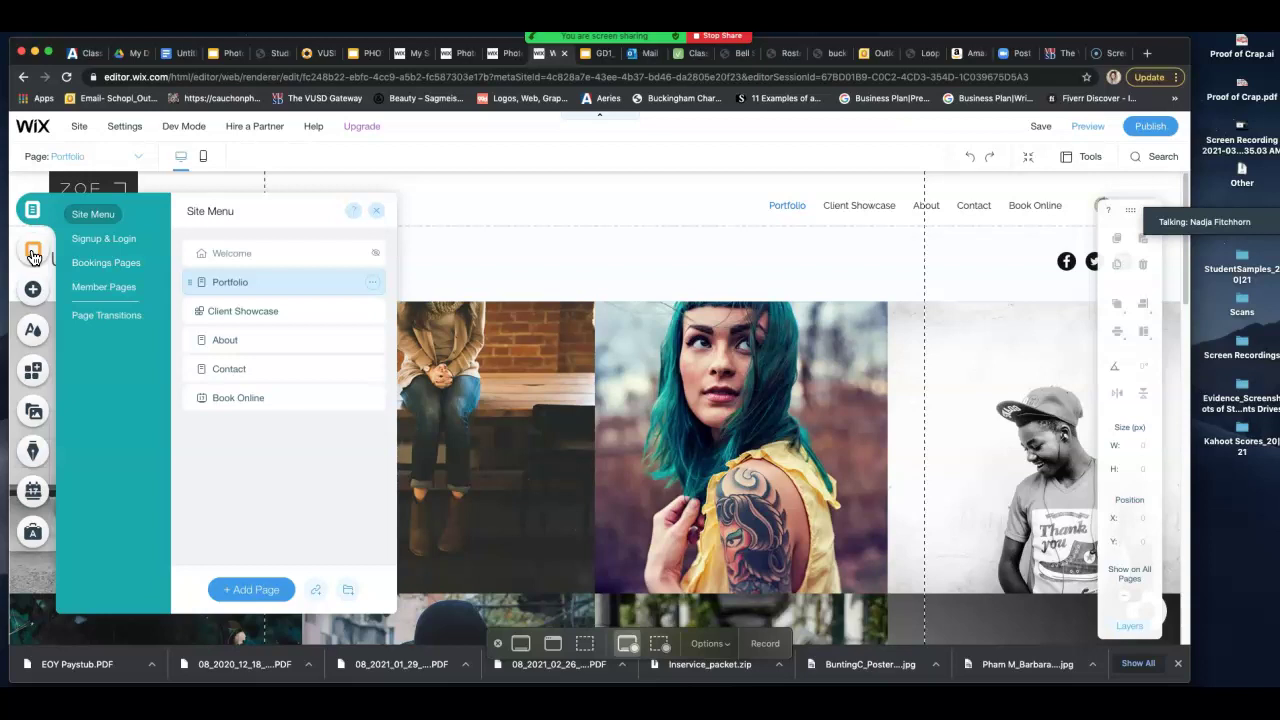
Step: Look at the site's media upload and editing options and close them
left_click(35, 291)
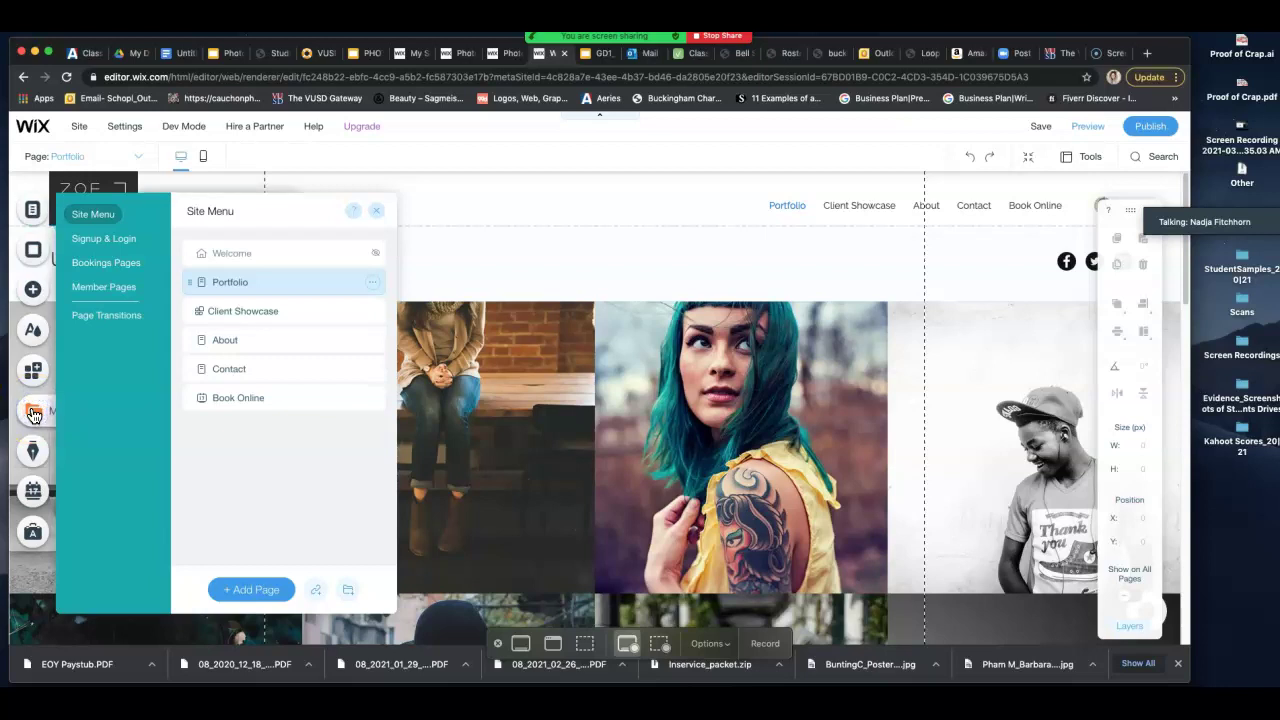
left_click(149, 206)
left_click(43, 410)
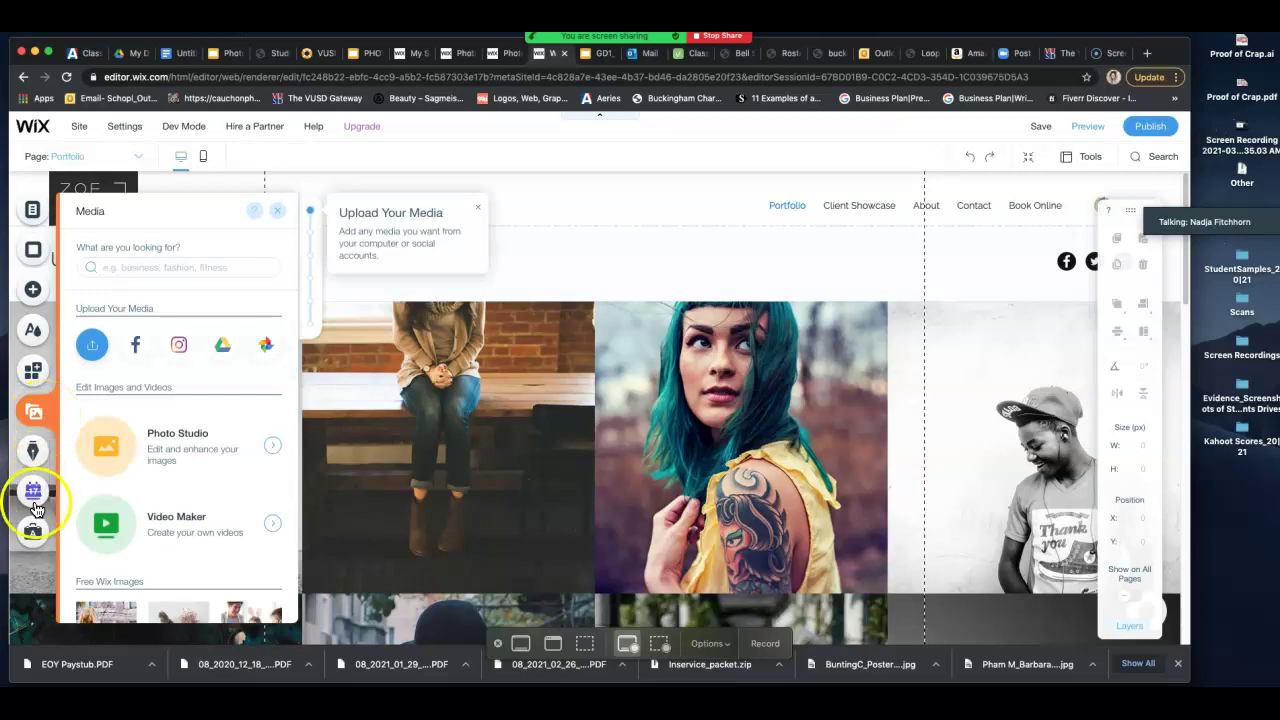
left_click(37, 268)
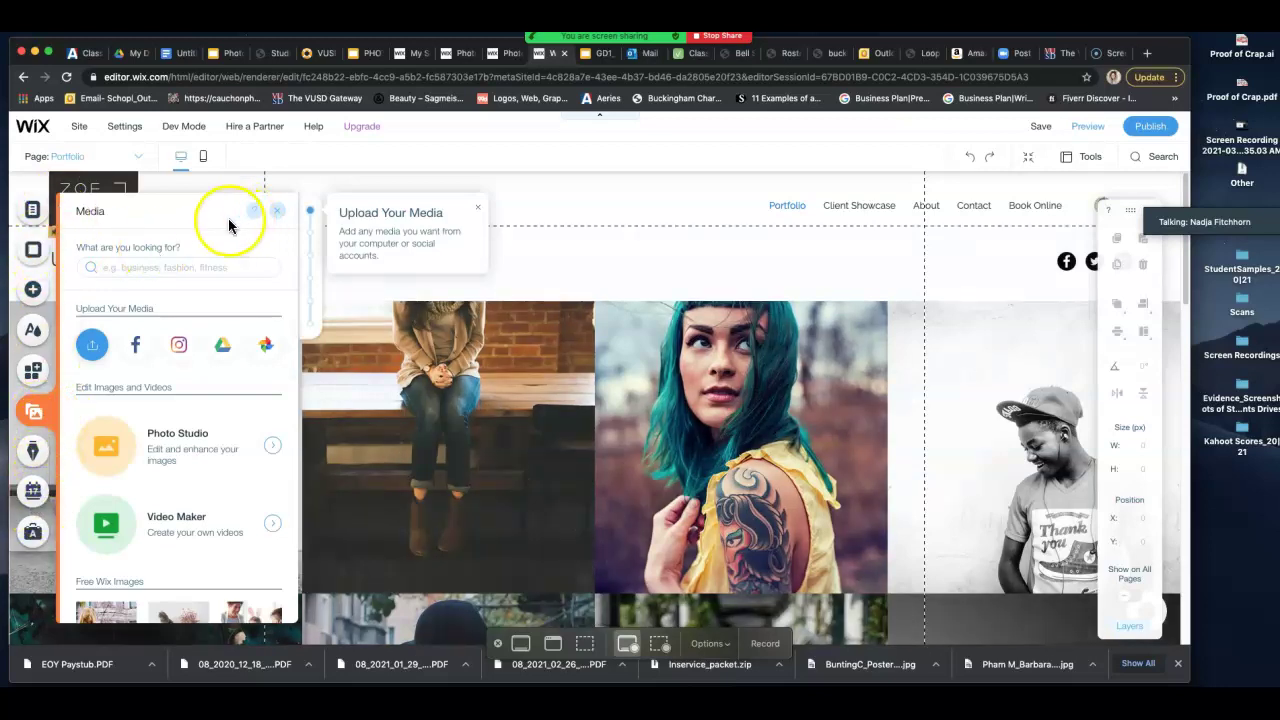
left_click(276, 217)
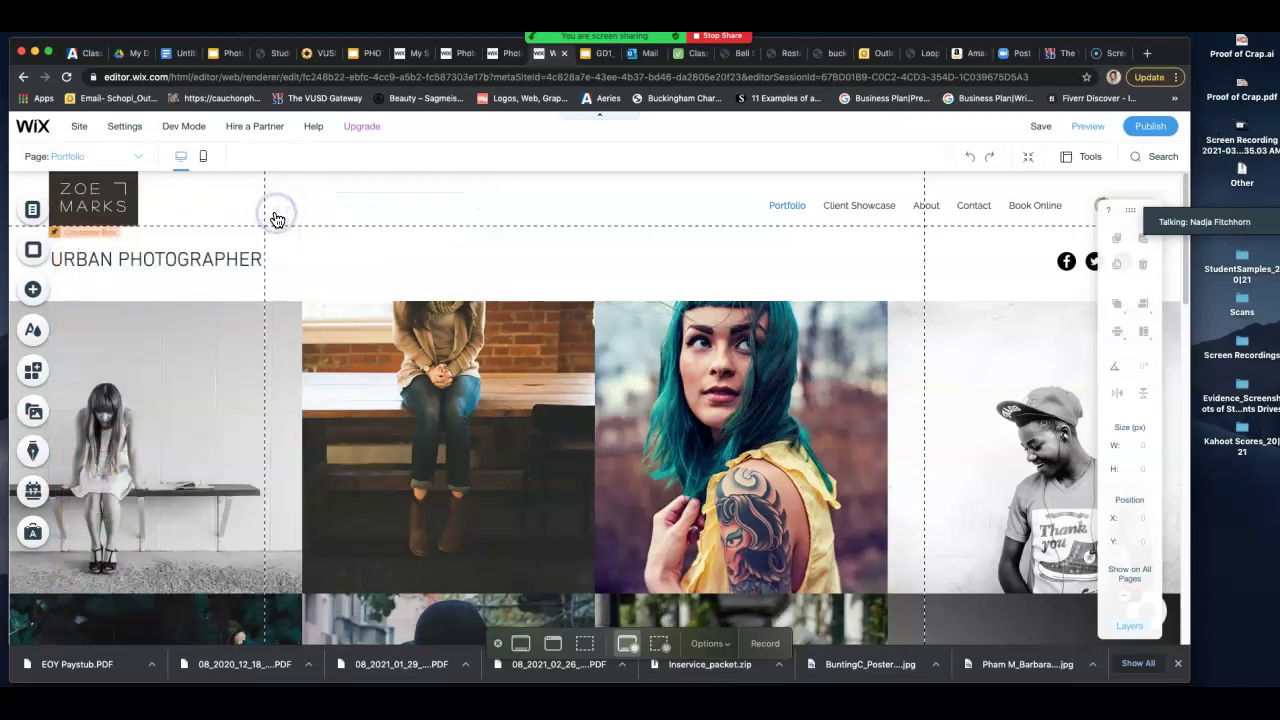
Step: Show the editing options of the Portfolio page's photo gallery and of the social bar above it
left_click(425, 390)
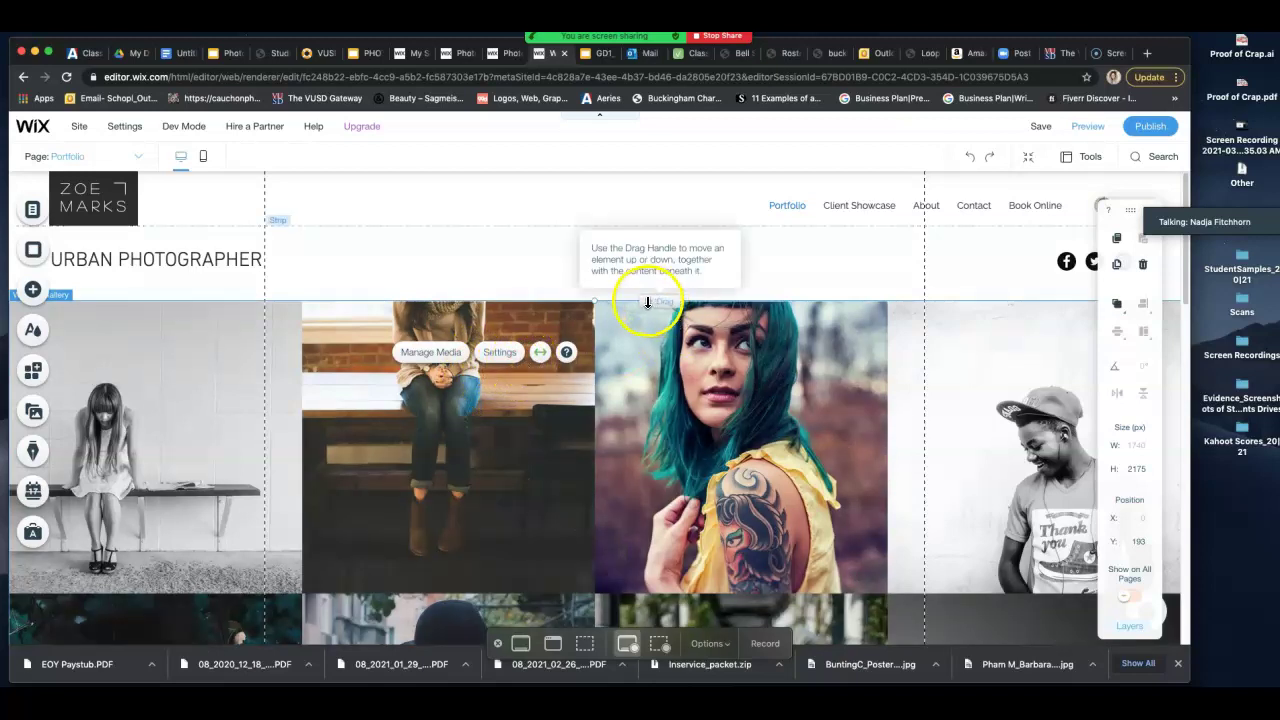
left_click_drag(485, 435, 663, 438)
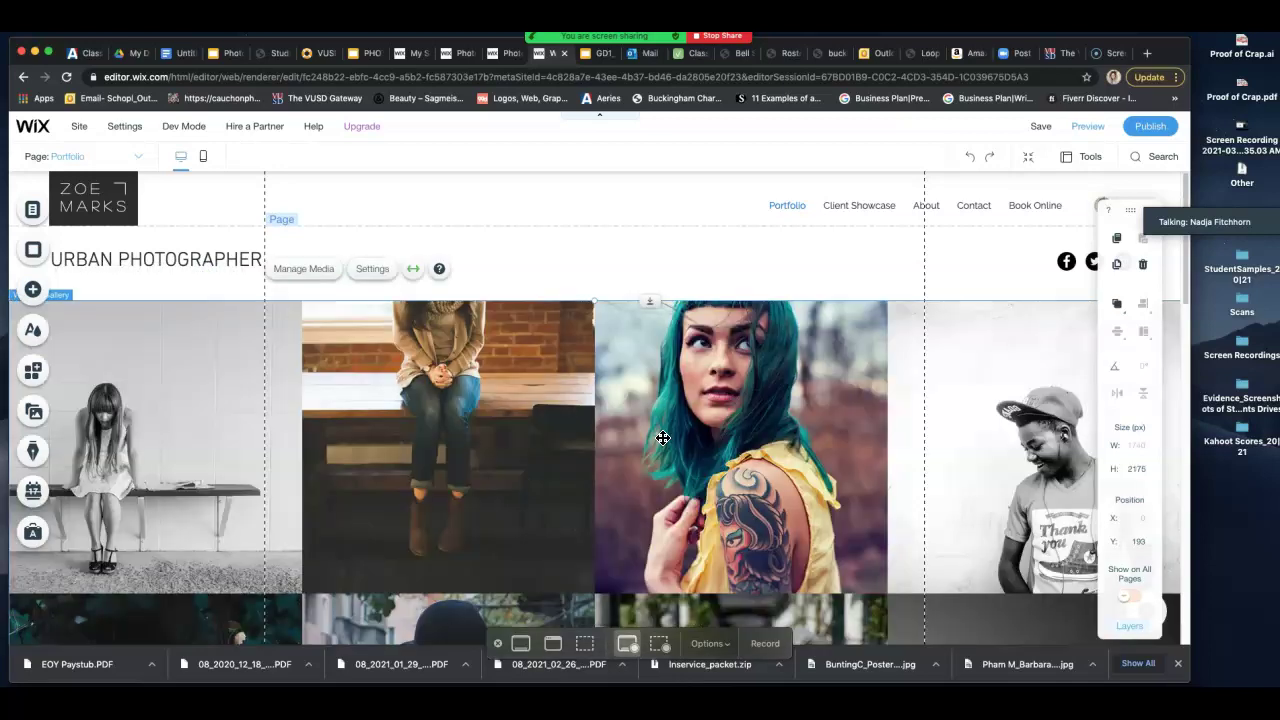
left_click_drag(443, 357, 453, 420)
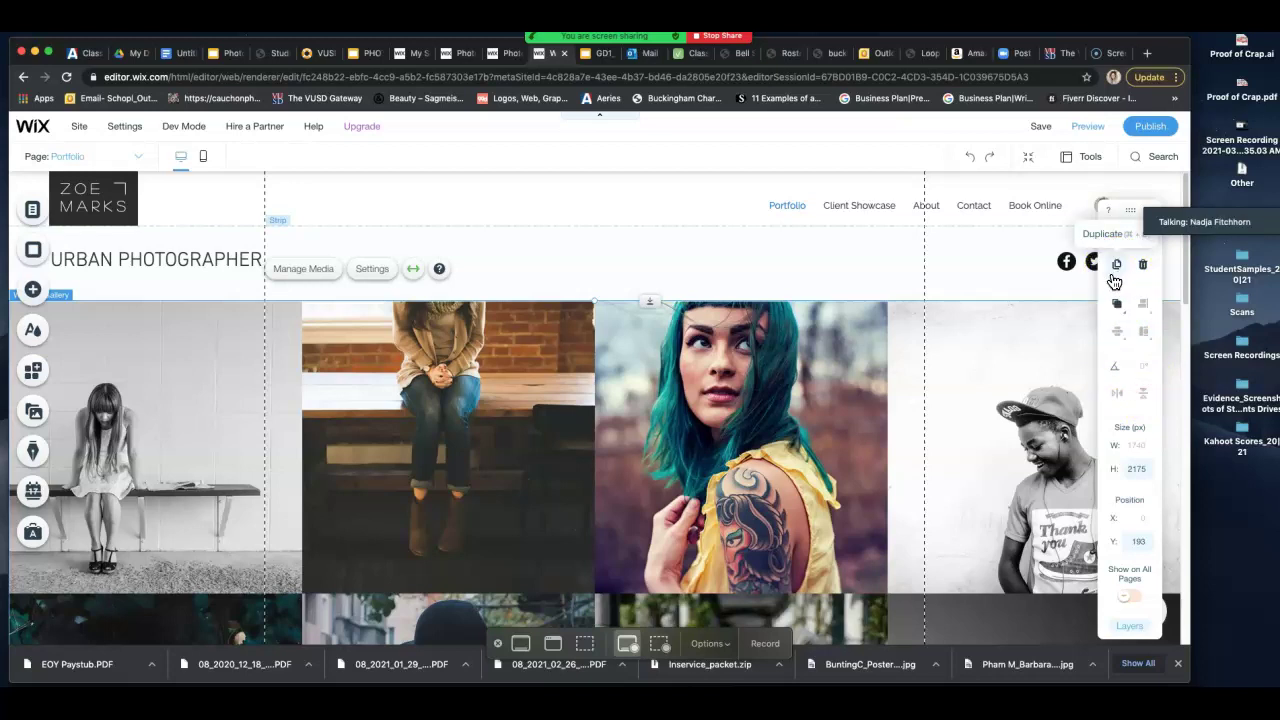
left_click(1066, 263)
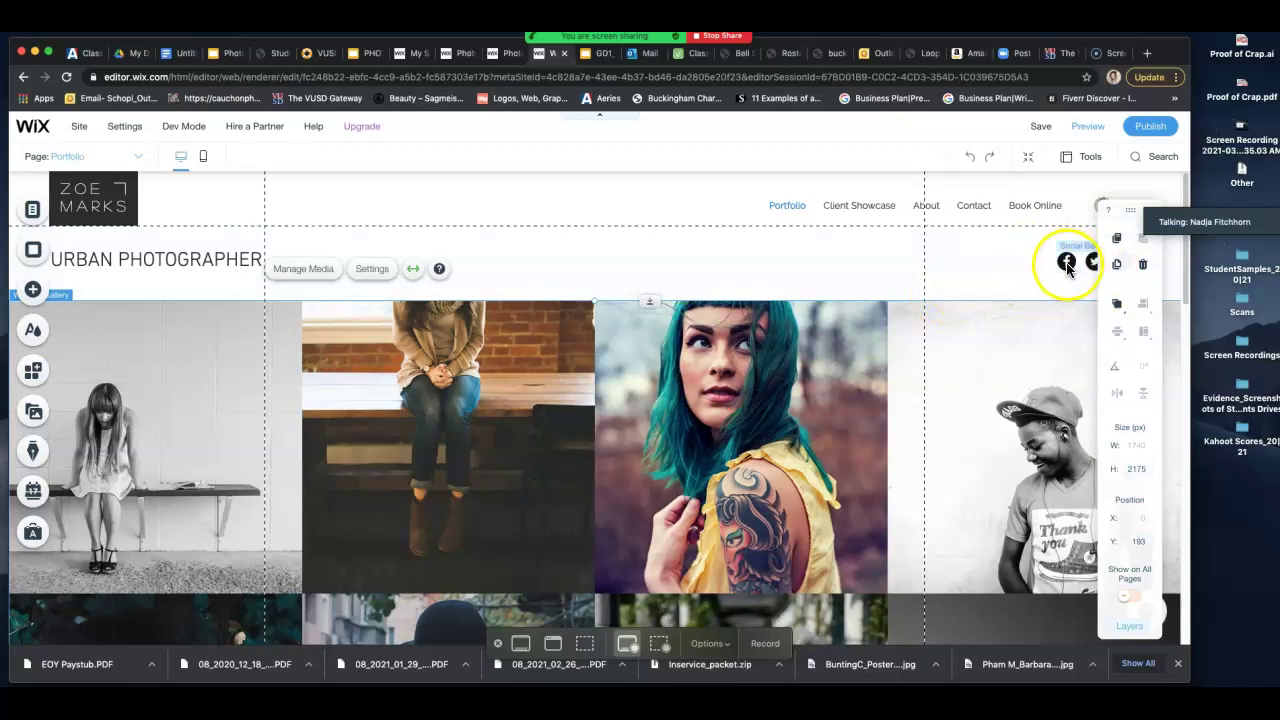
left_click(1067, 264)
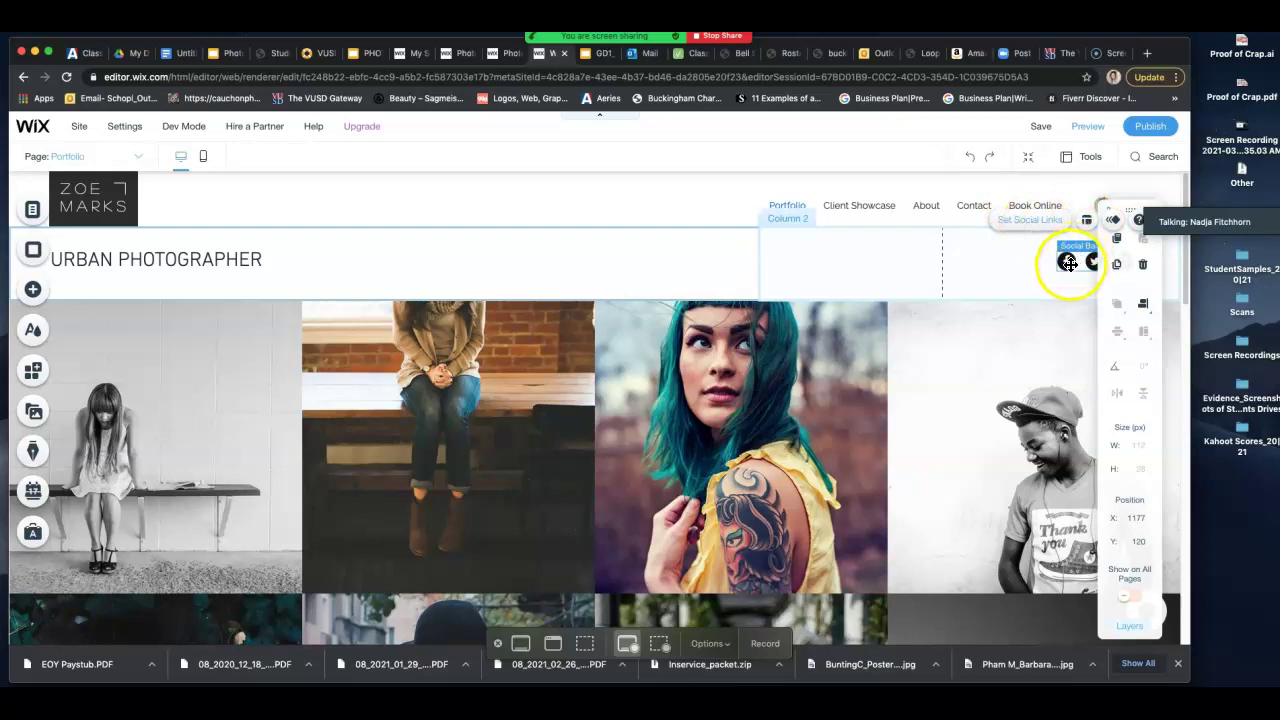
Step: Open the Portfolio gallery's media organizer and select the first image, the girl on the bench
left_click(236, 363)
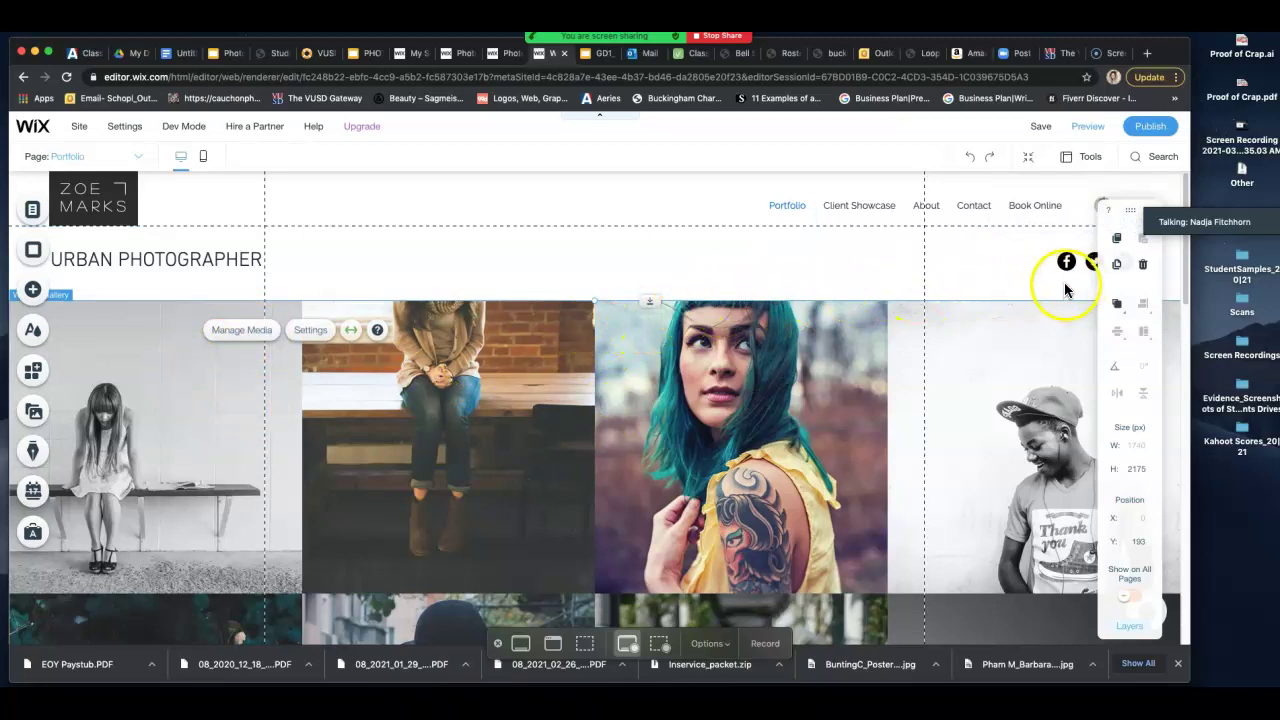
left_click(263, 337)
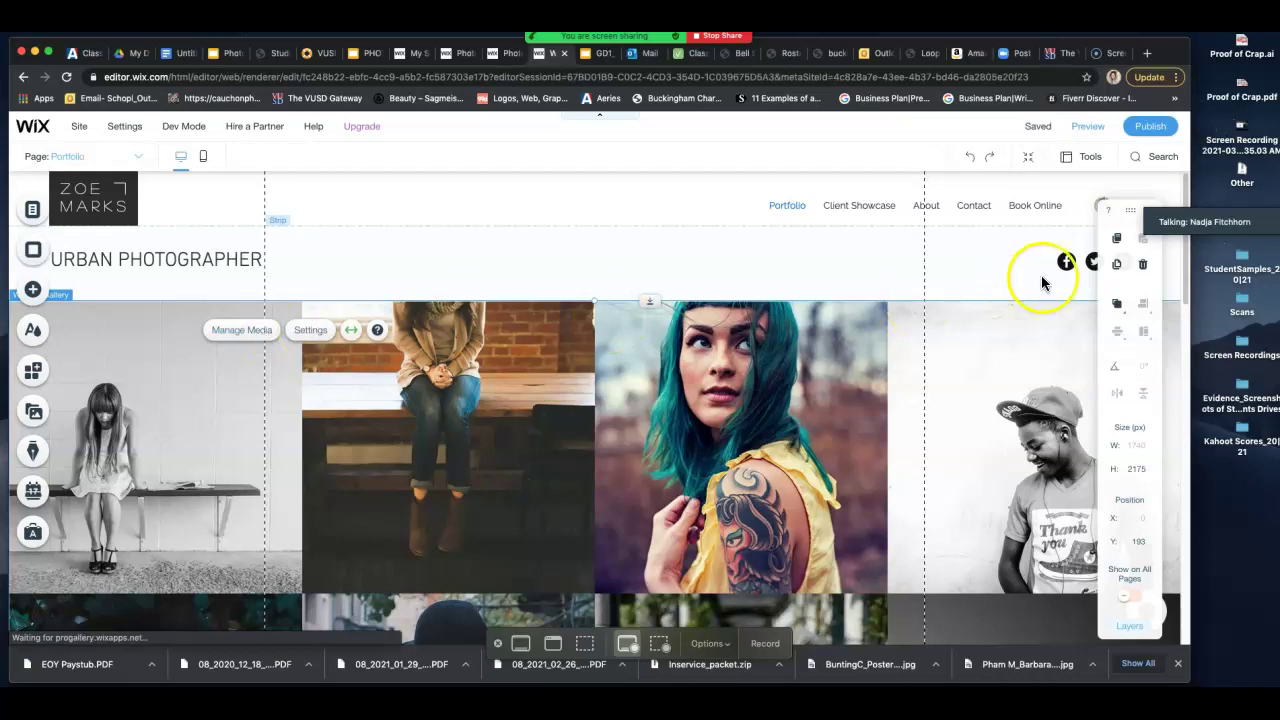
left_click_drag(1220, 202, 1279, 241)
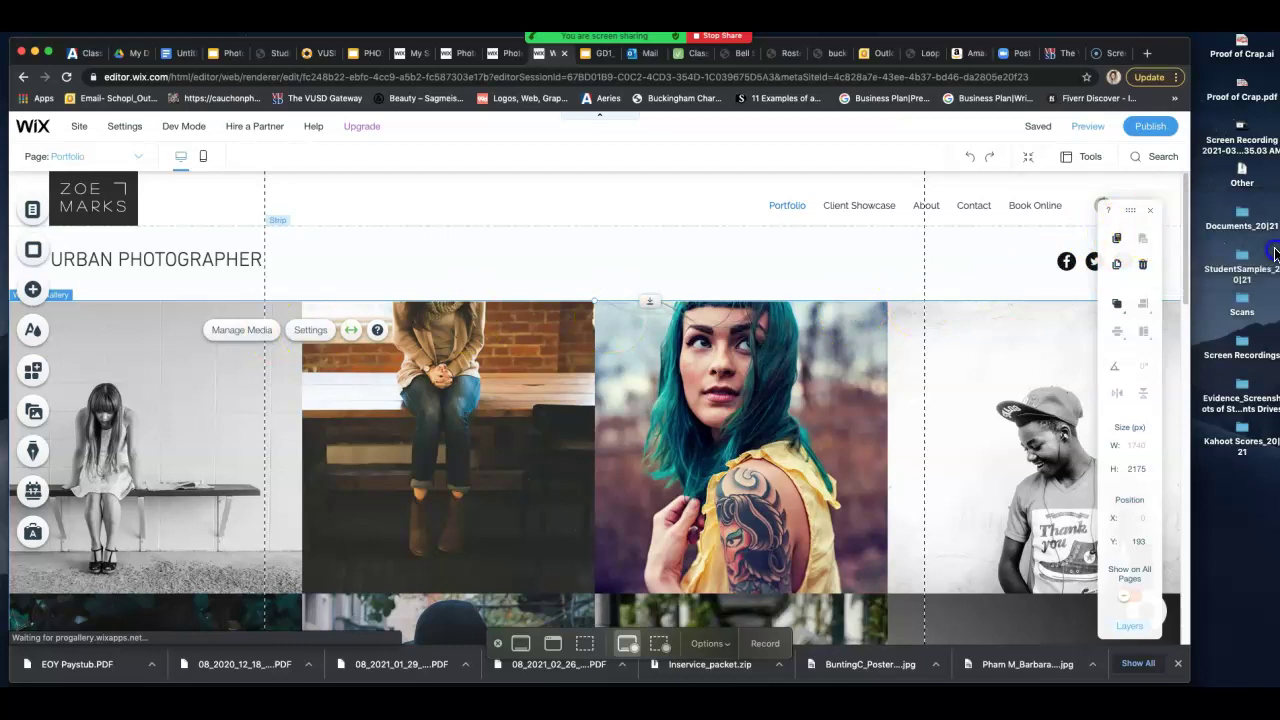
left_click(307, 332)
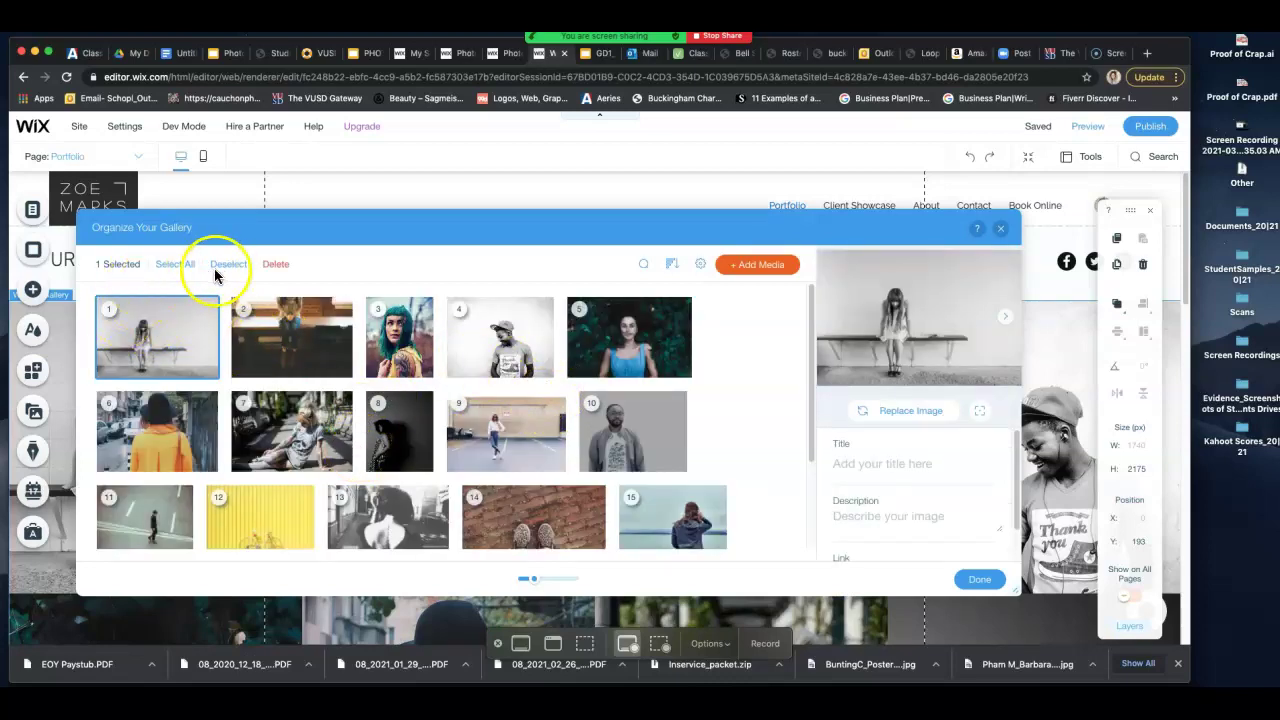
left_click(170, 334)
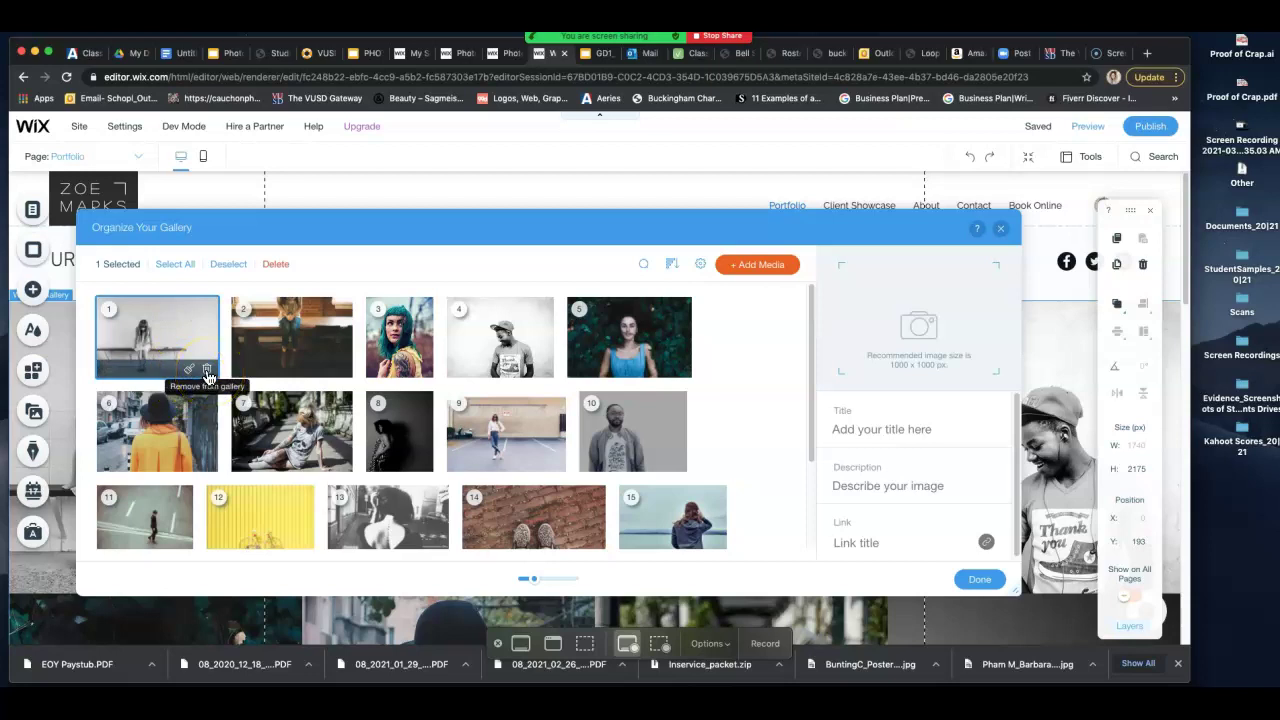
left_click(168, 352)
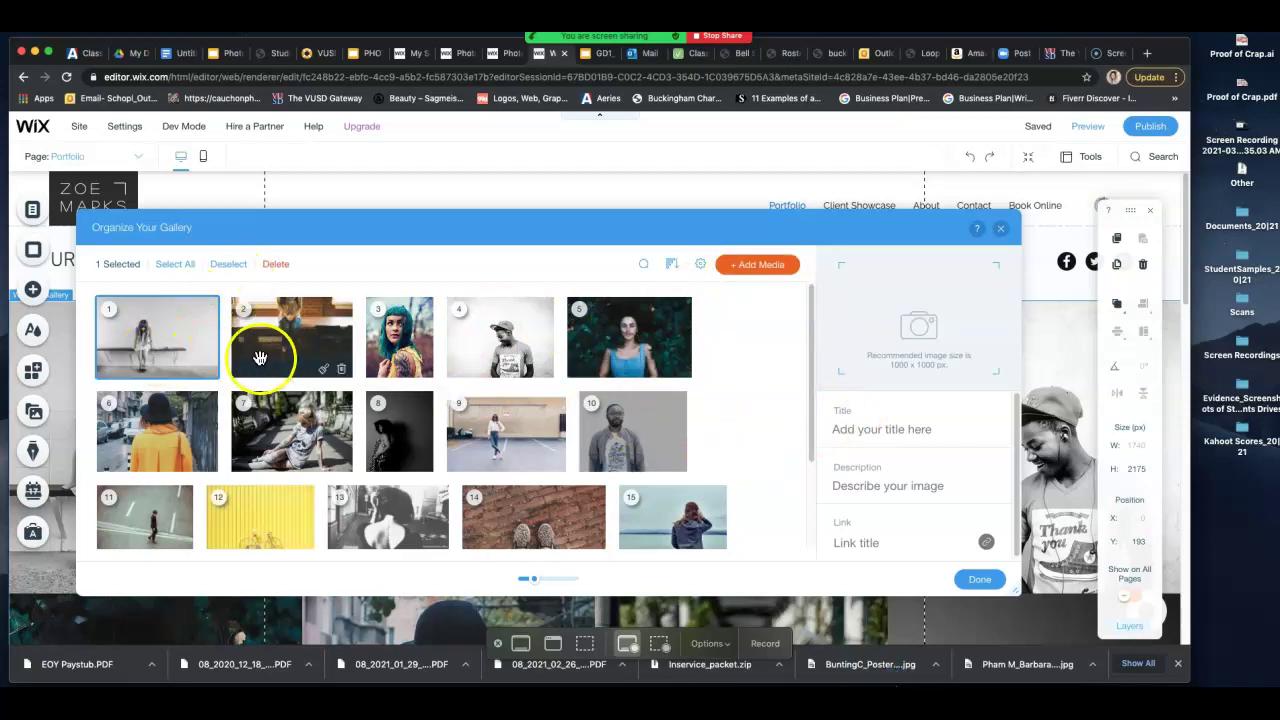
left_click(182, 335)
left_click(182, 335)
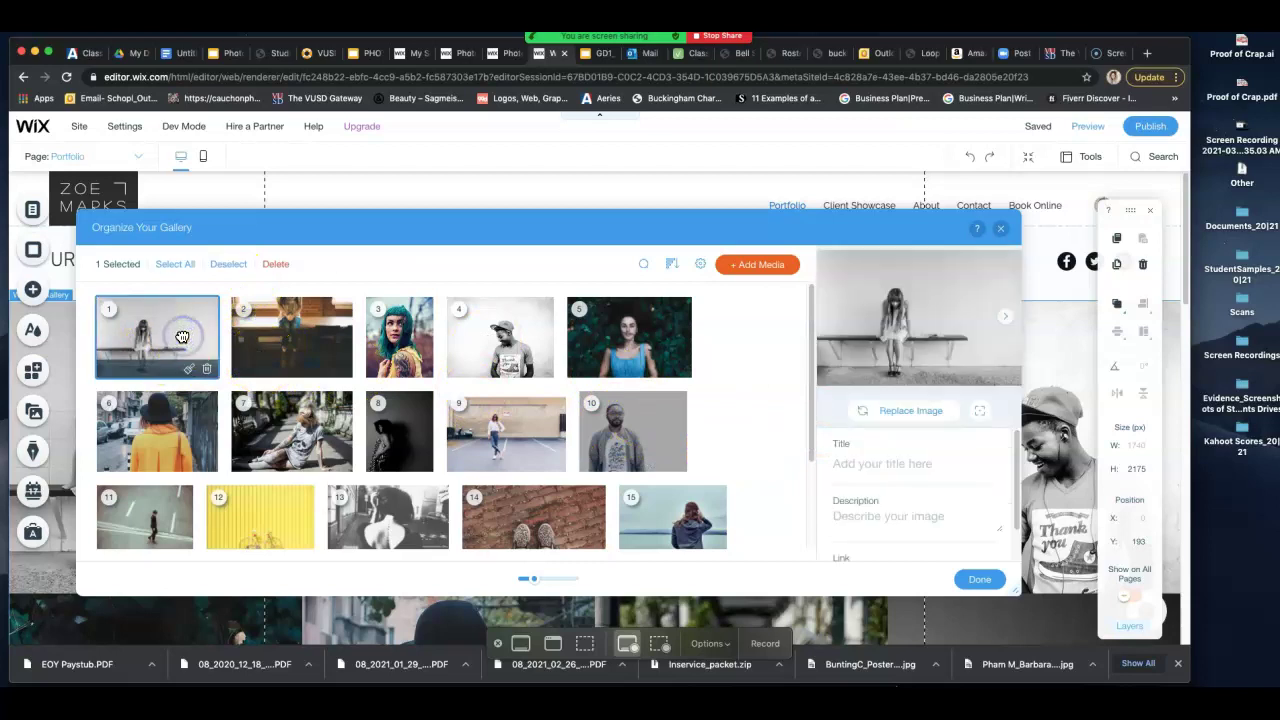
Step: Title the first gallery image Sadness, leave its description and link empty, and finish organizing the gallery
left_click(851, 465)
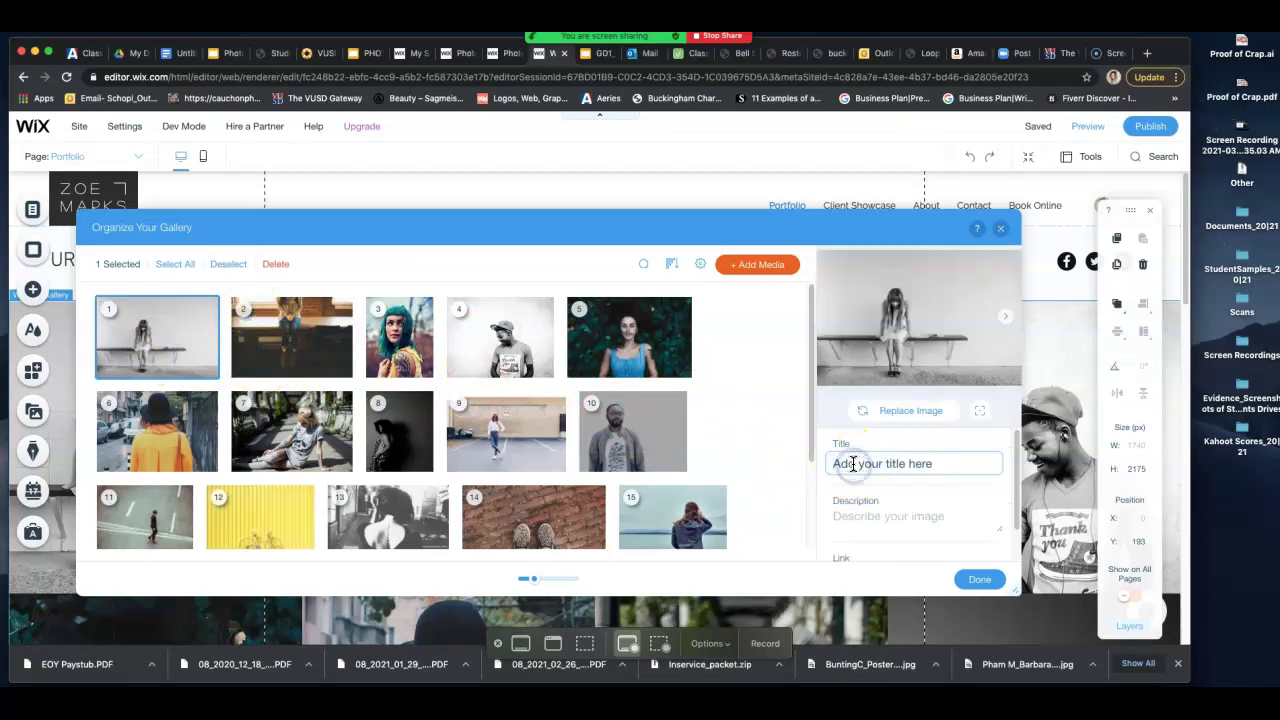
type("Sadness")
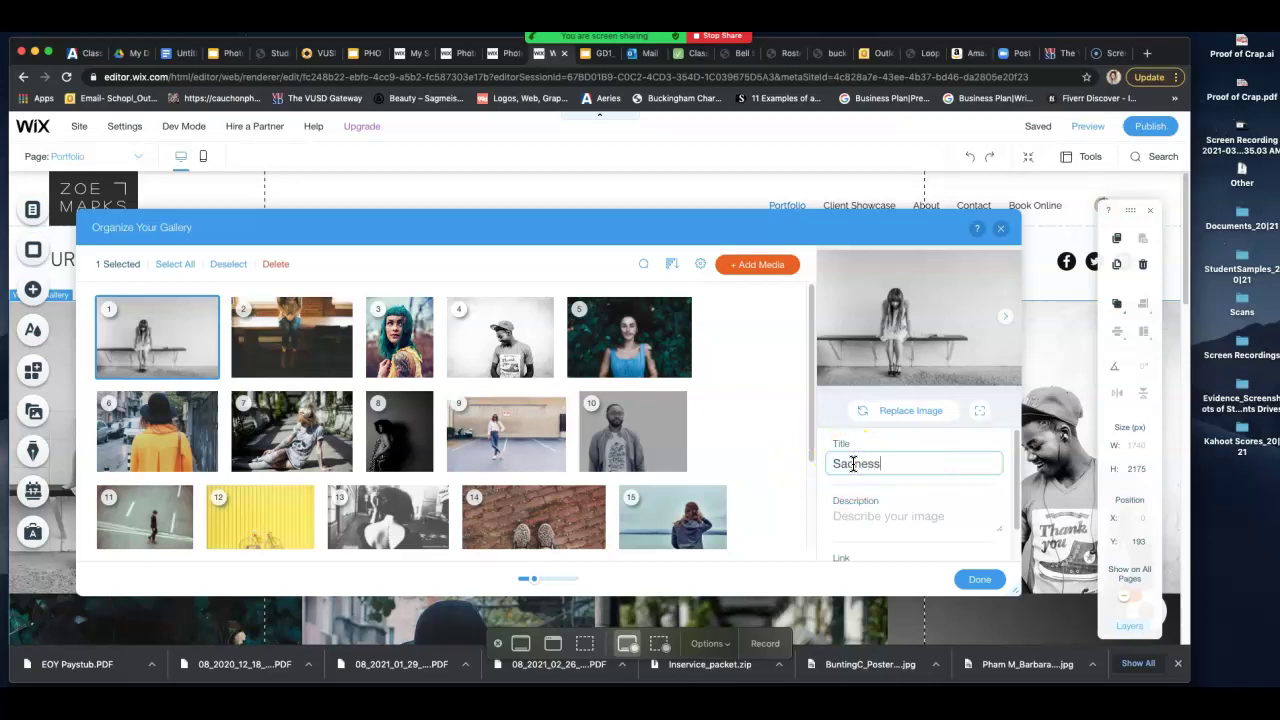
left_click_drag(1017, 487, 1020, 530)
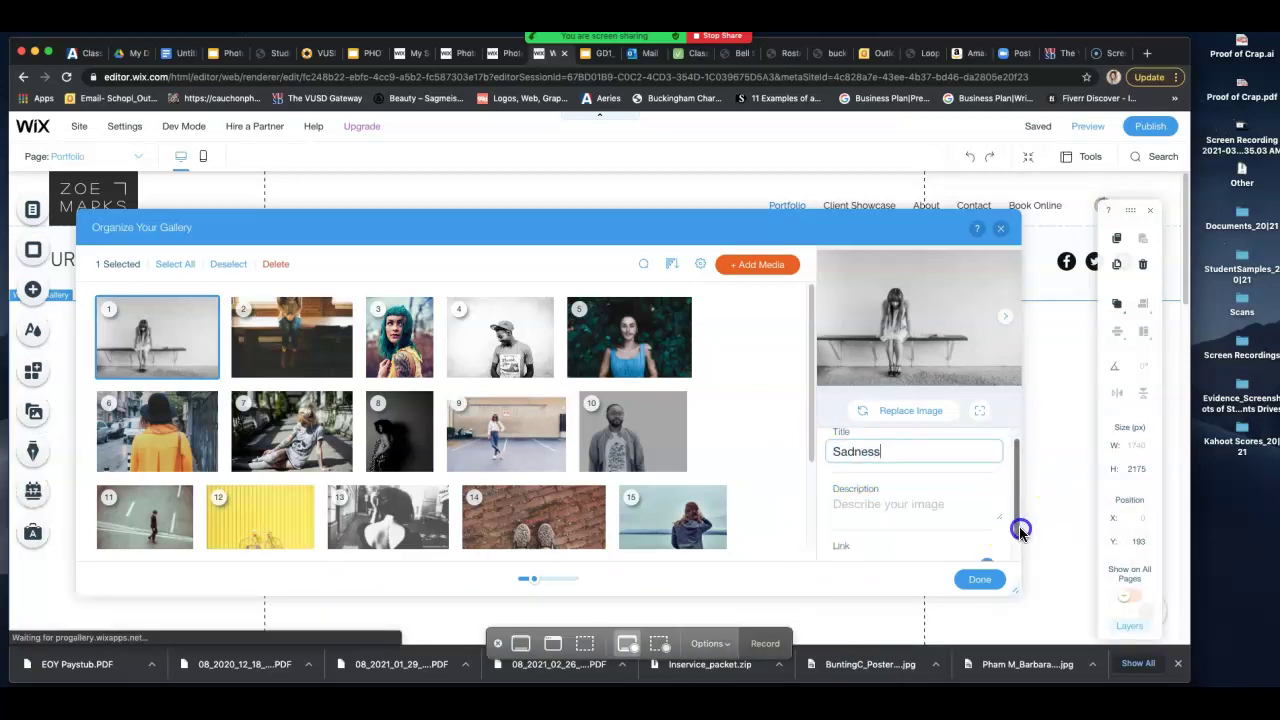
scroll(860, 490, "down", 1)
left_click(851, 478)
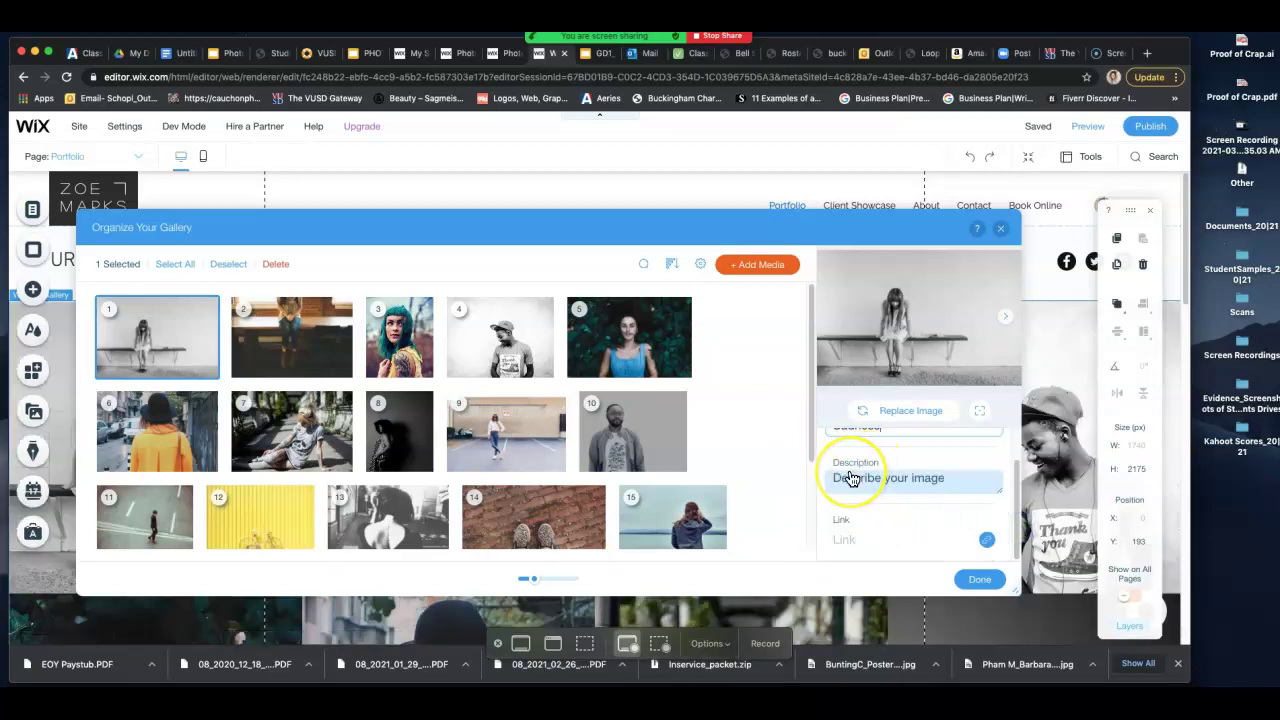
left_click(860, 538)
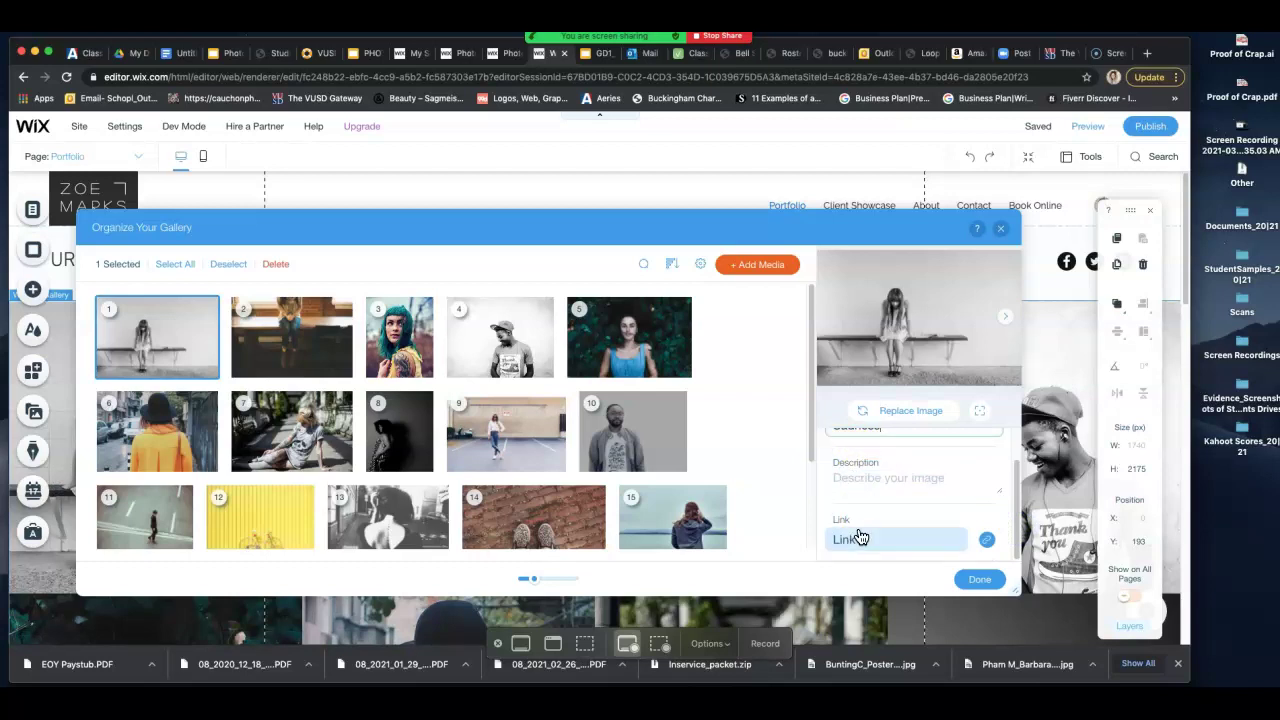
left_click(980, 581)
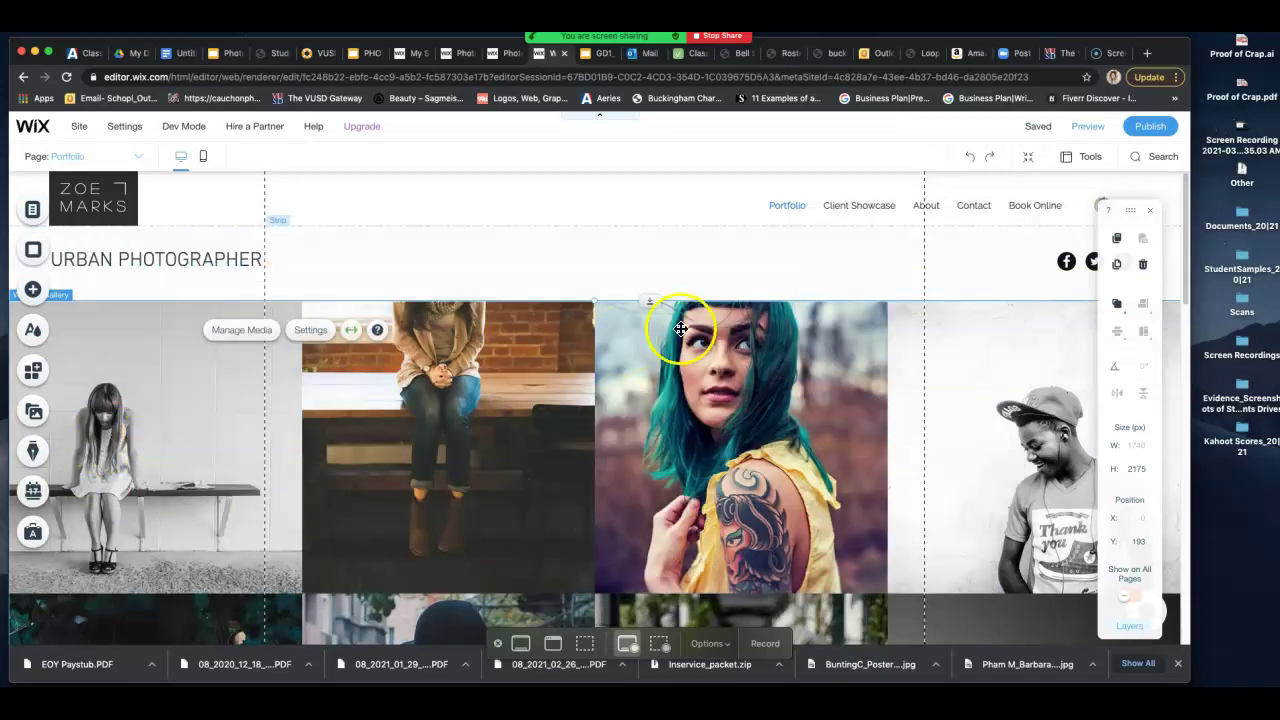
Step: Preview the site, check the title overlay on the first gallery image, and return to the editor
left_click(1087, 127)
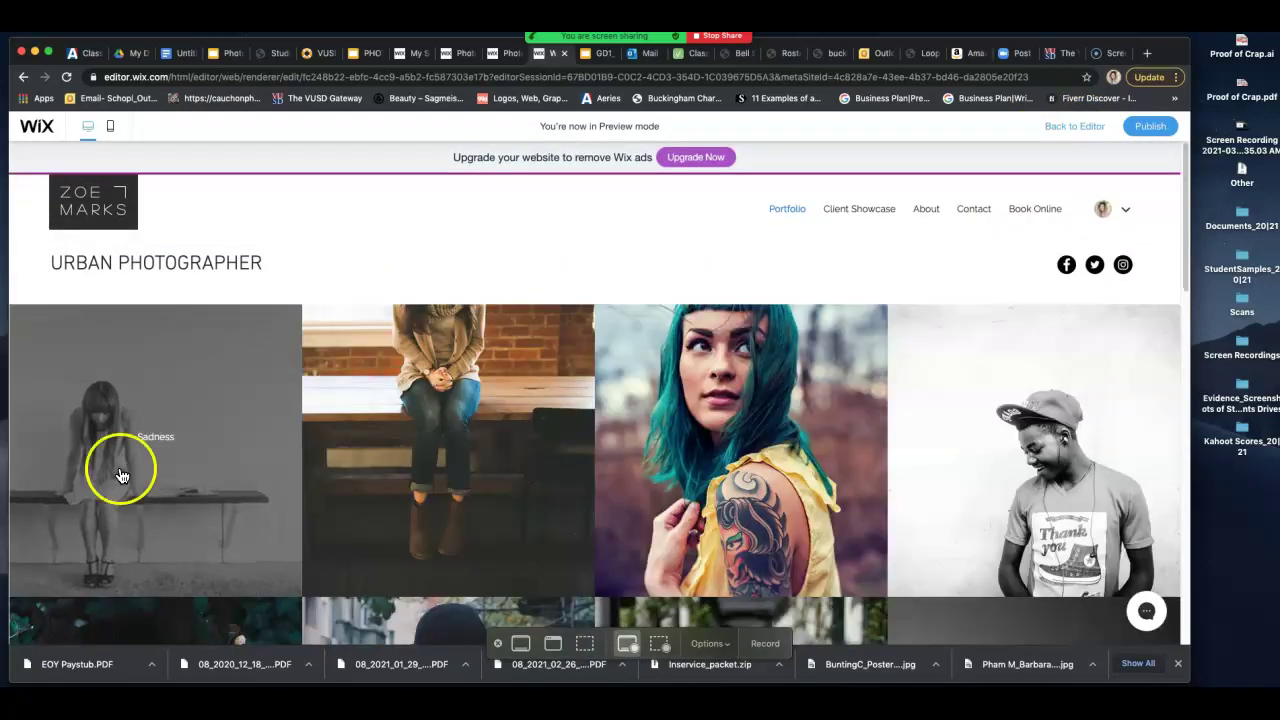
left_click(170, 445)
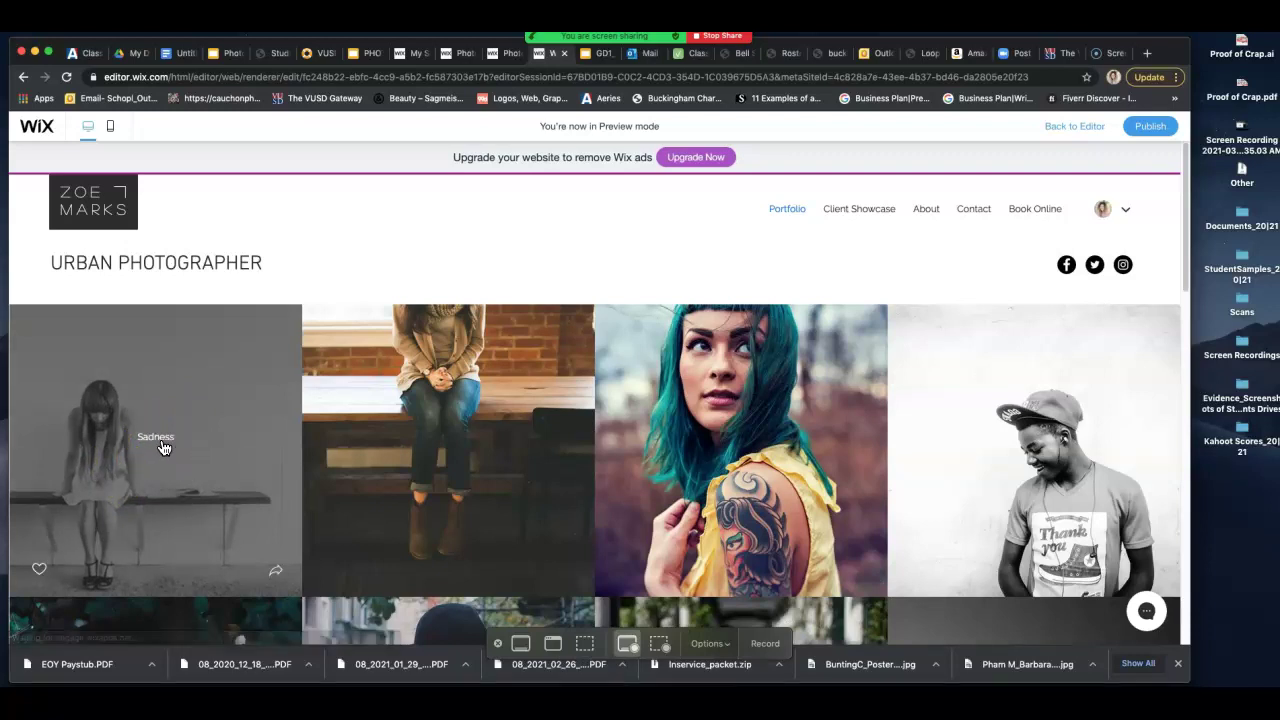
left_click(277, 577)
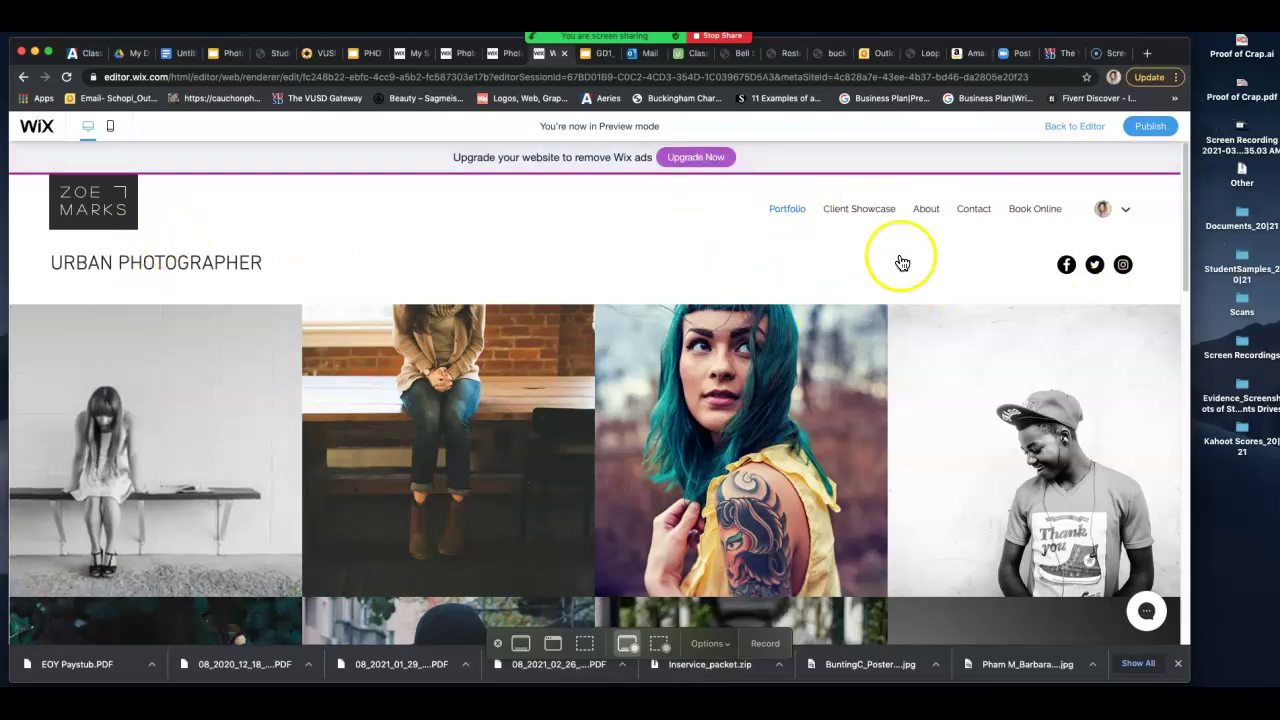
left_click(1078, 134)
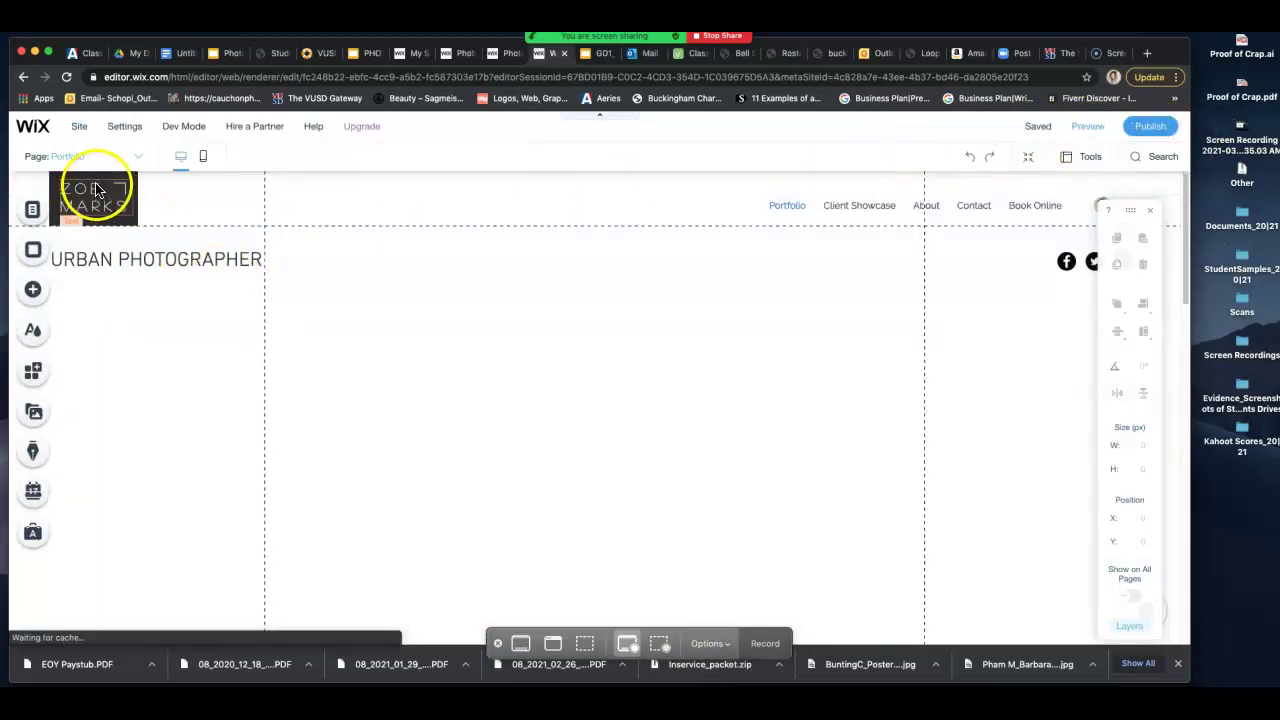
Step: Open the header logo text for editing, look through its text settings, and close them without changes
left_click(95, 200)
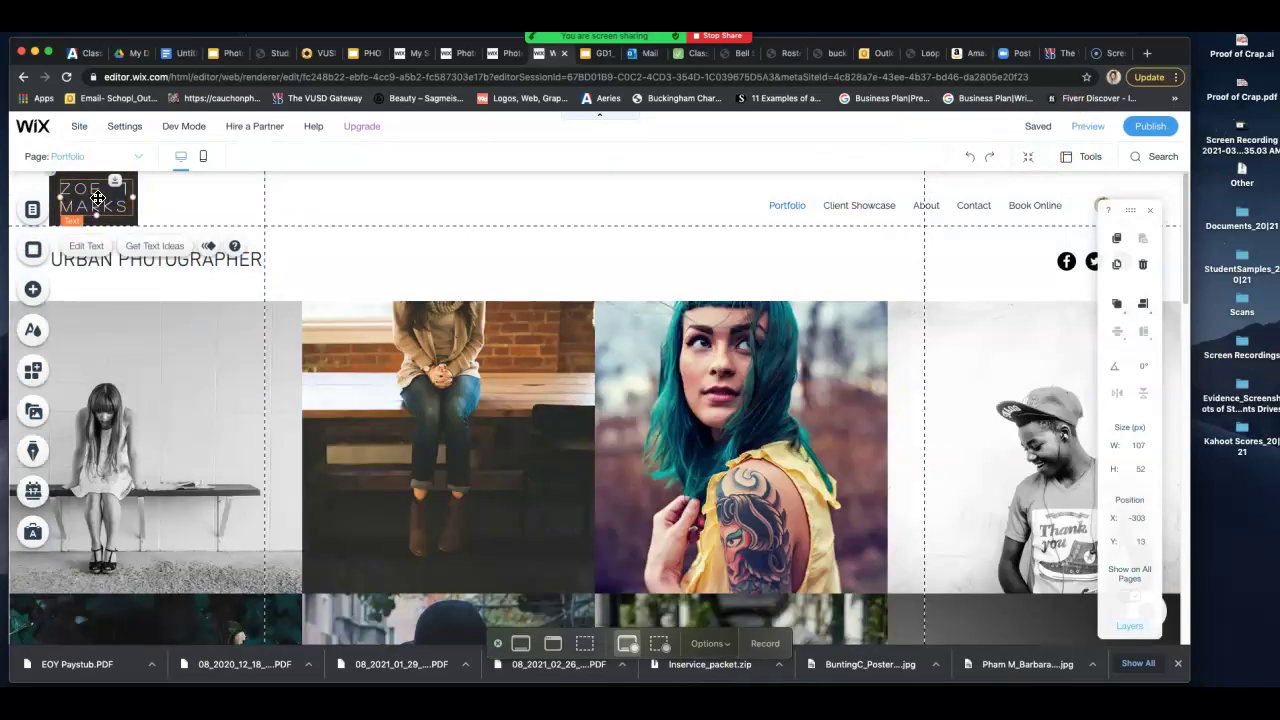
double_click(95, 190)
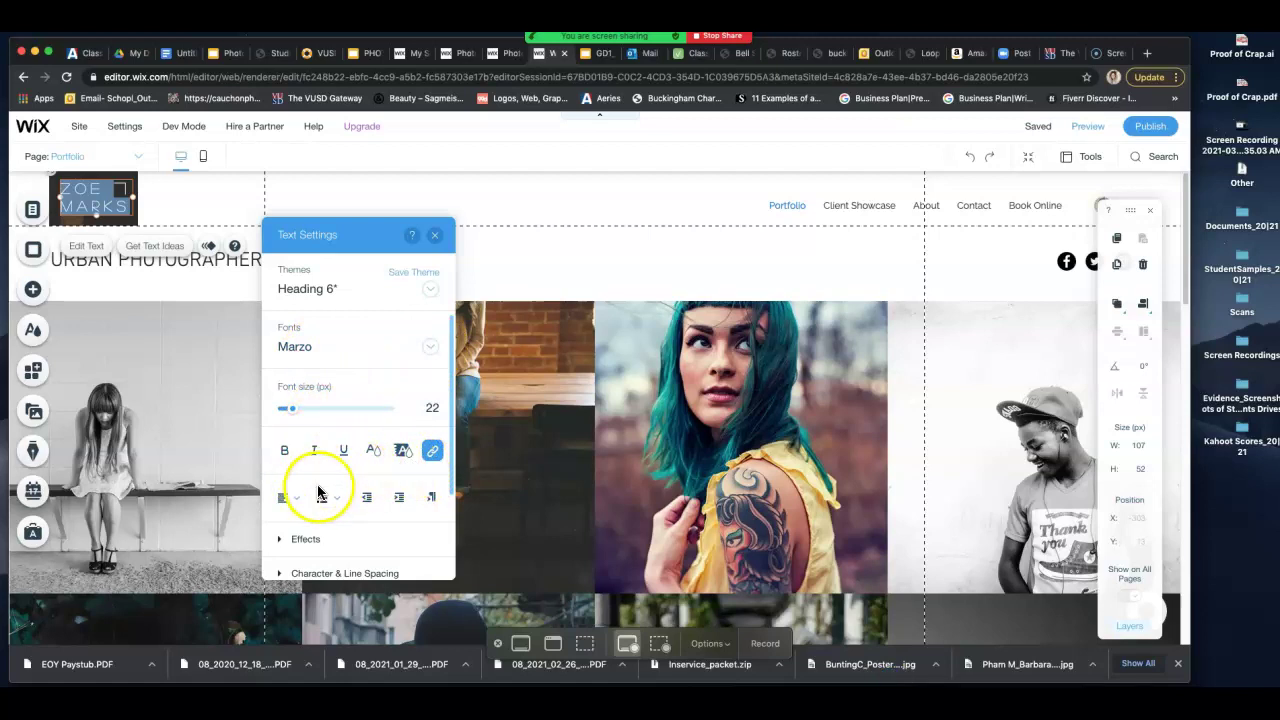
left_click_drag(452, 497, 430, 288)
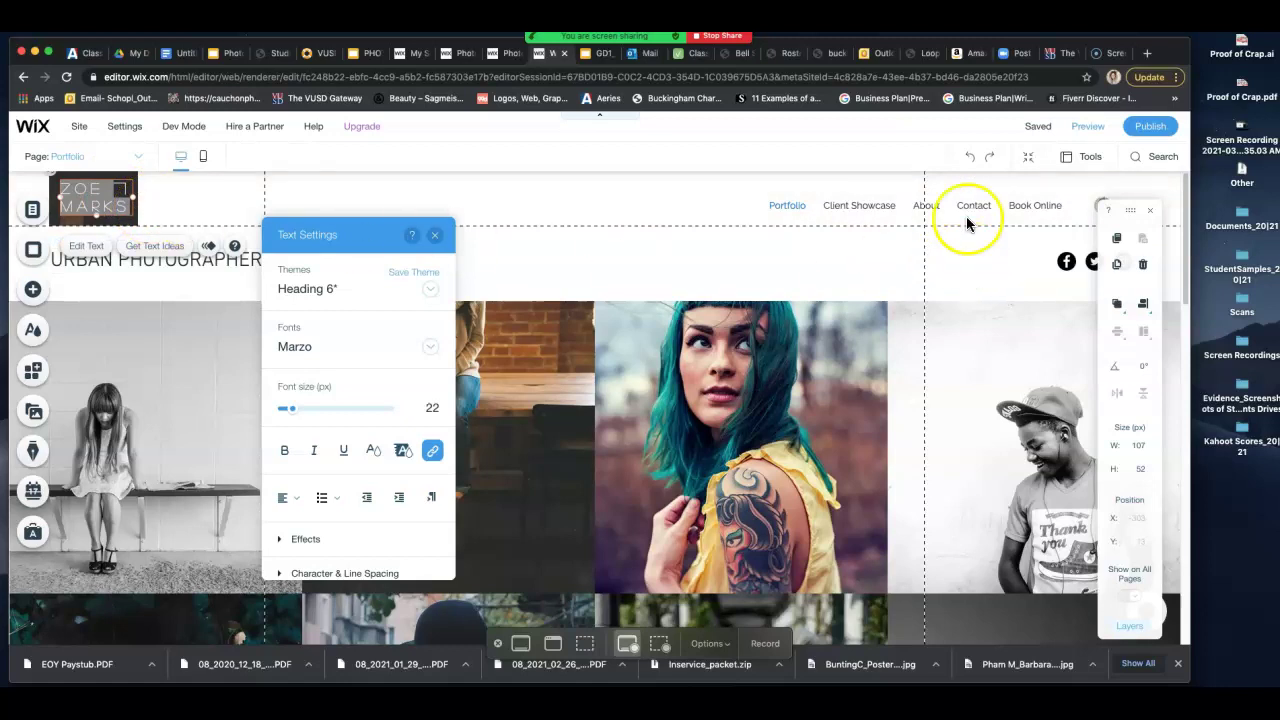
left_click(1027, 192)
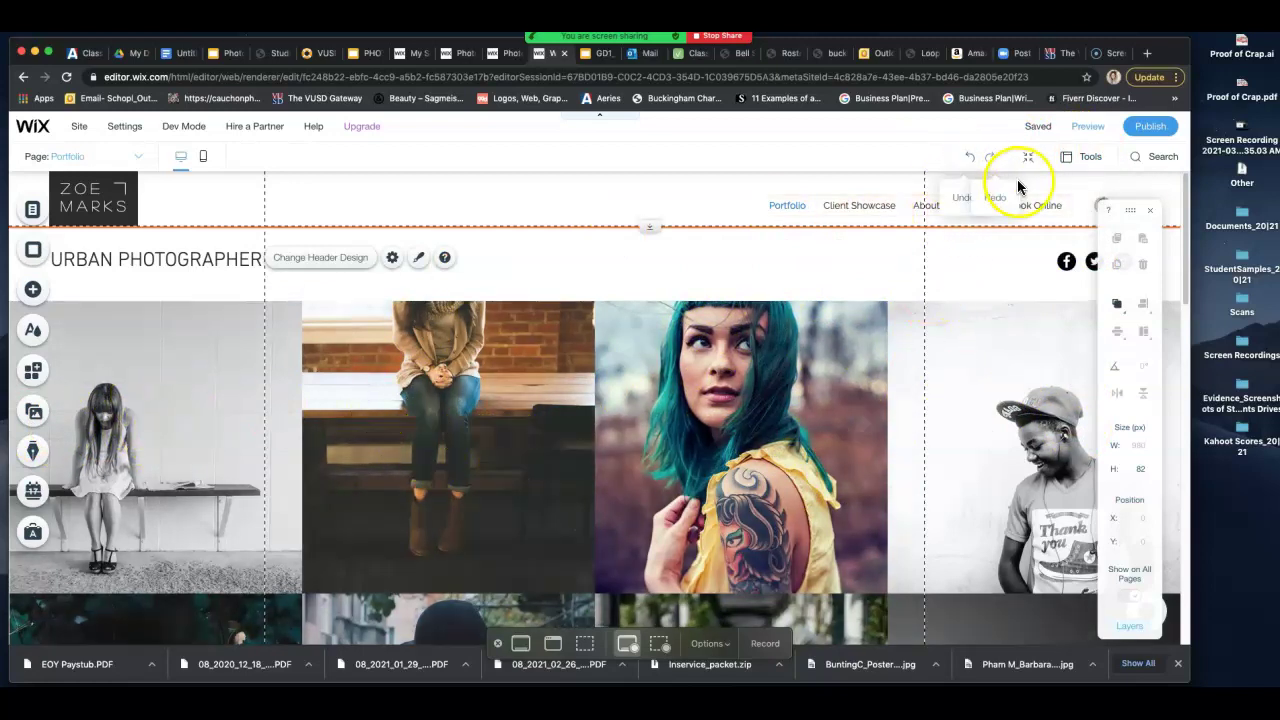
Step: Publish the site and close the publishing confirmation
mouse_move(1042, 134)
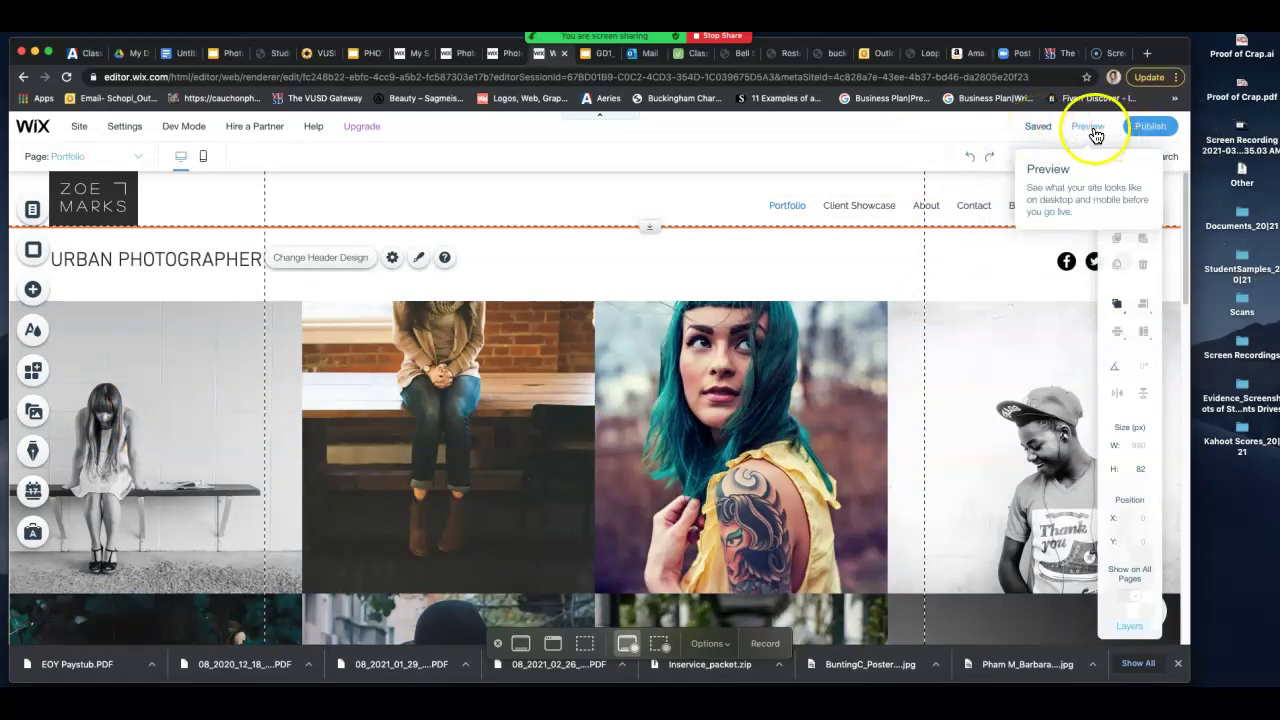
left_click(1148, 128)
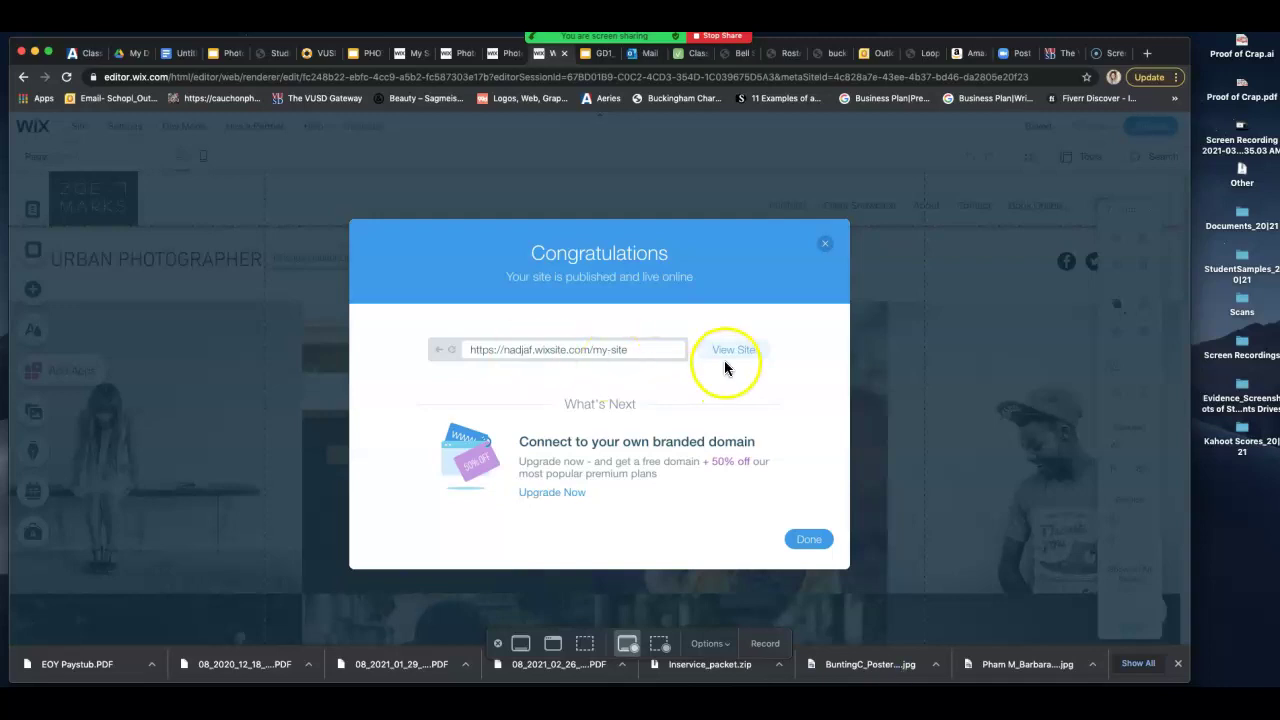
left_click(813, 541)
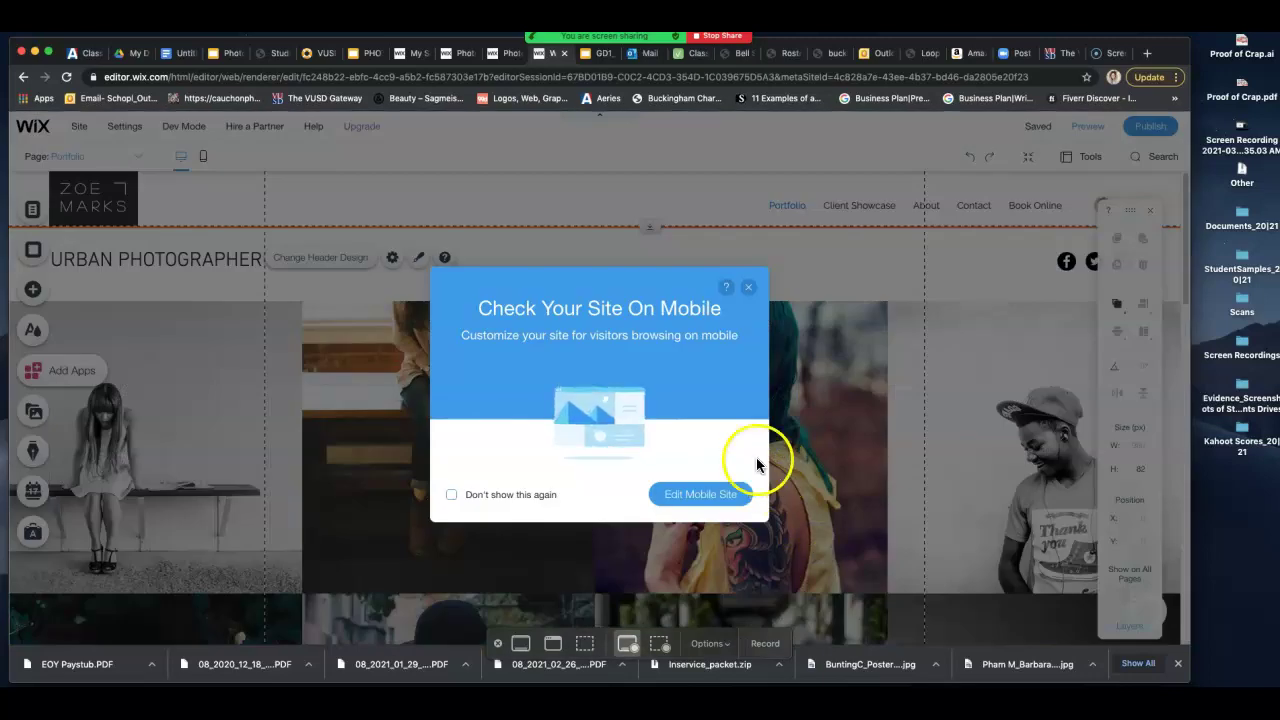
Step: Open the mobile version of the site for editing and look over its Portfolio page
left_click(691, 497)
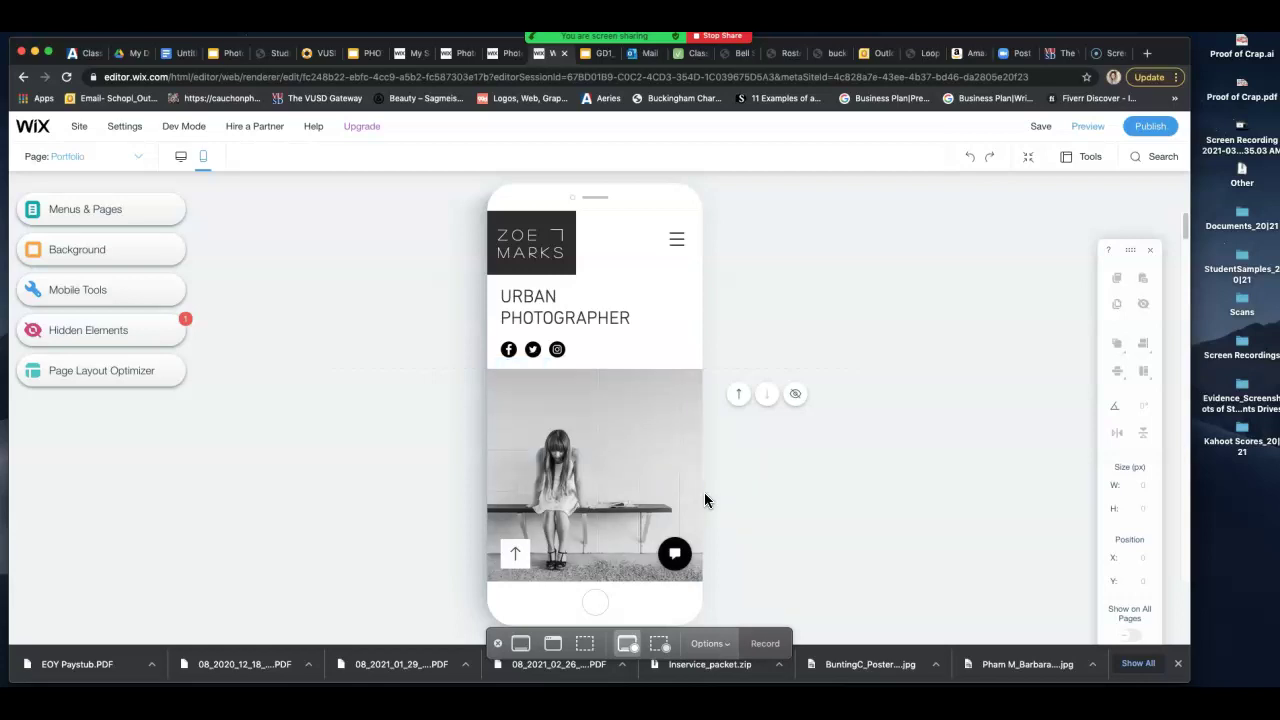
left_click(535, 514)
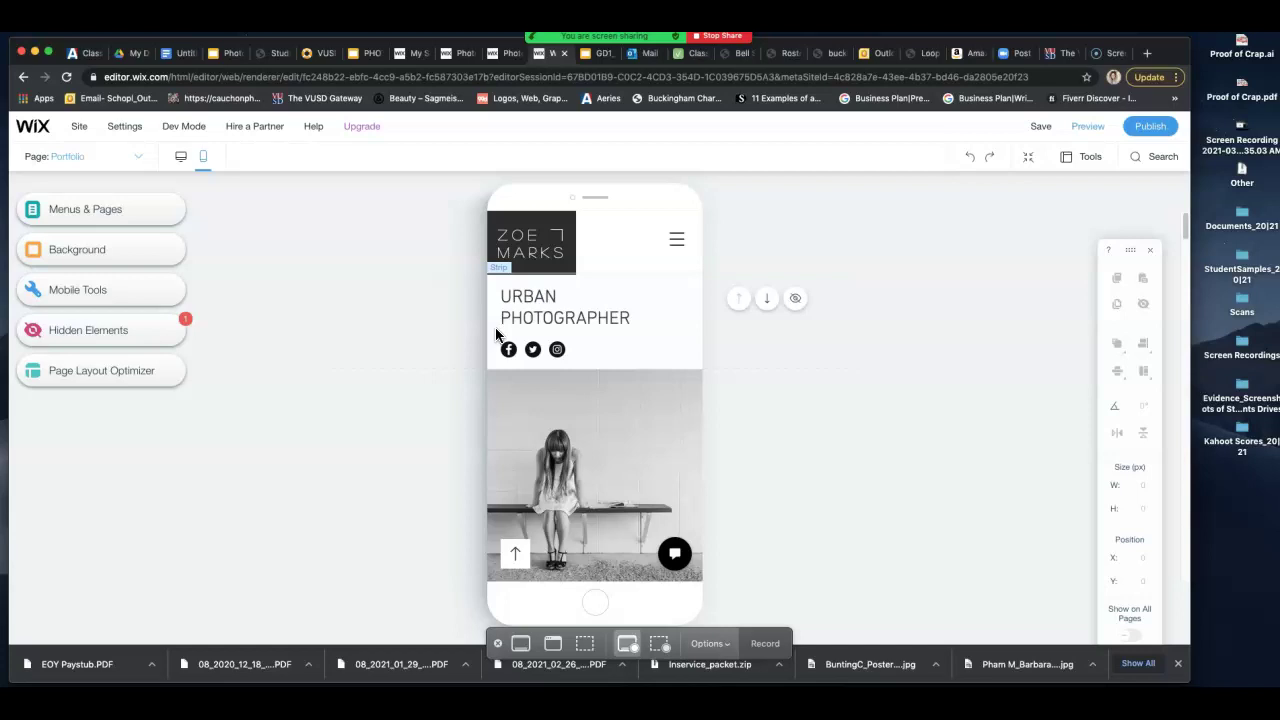
left_click(568, 373)
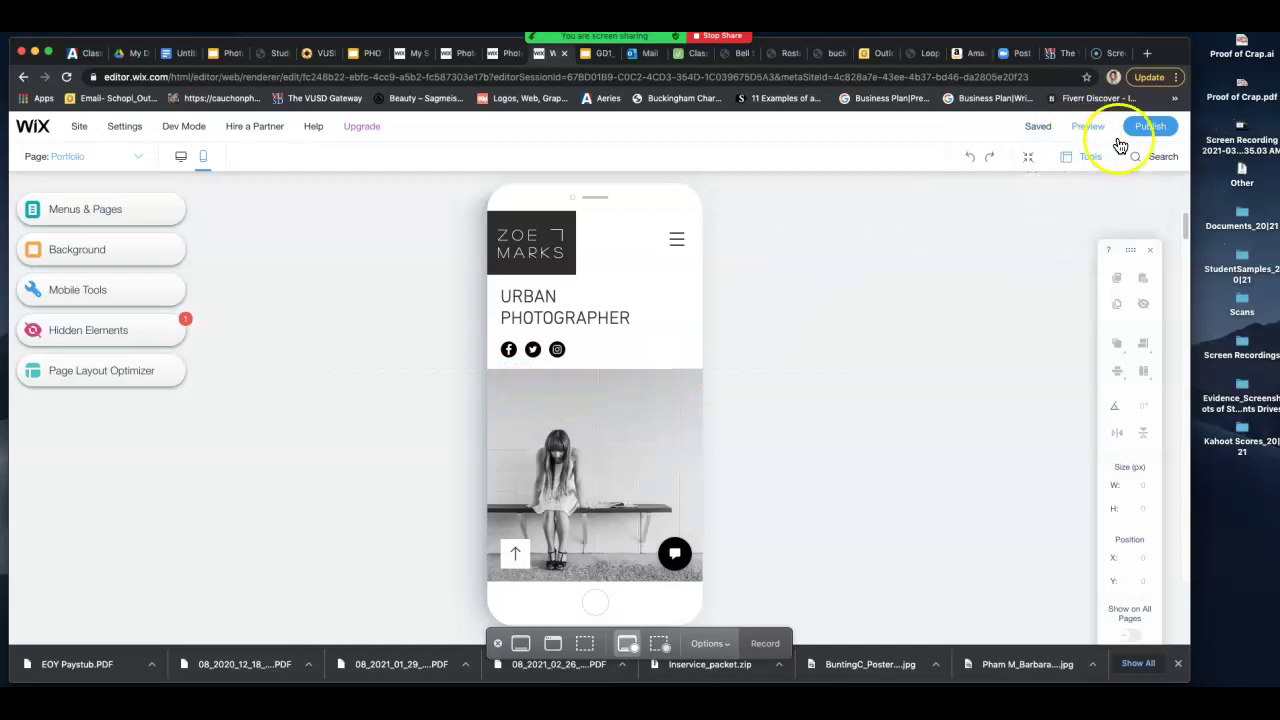
Step: Publish the site again from the mobile editor, check its web address, and close the confirmation
left_click(1150, 128)
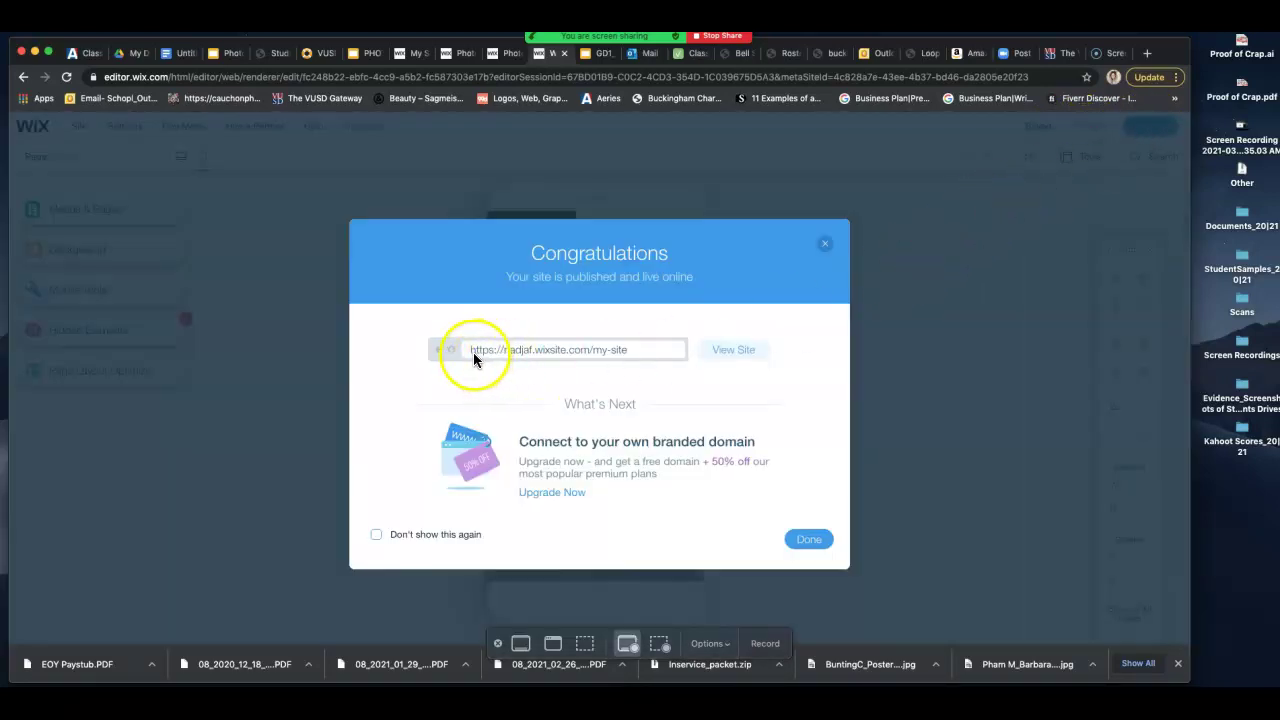
left_click_drag(549, 350, 466, 349)
left_click(640, 370)
left_click(812, 542)
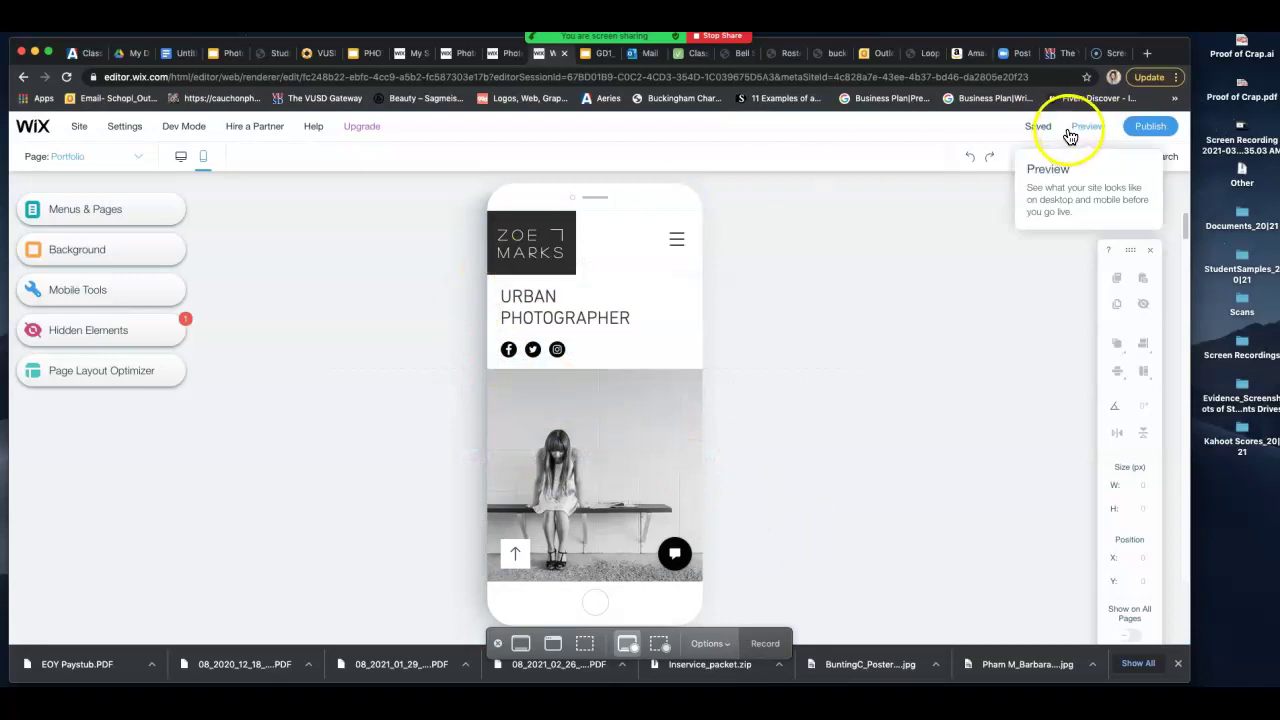
Step: Preview the site in mobile and desktop view, browse the first two gallery images enlarged, and close the enlarged view
left_click(1073, 130)
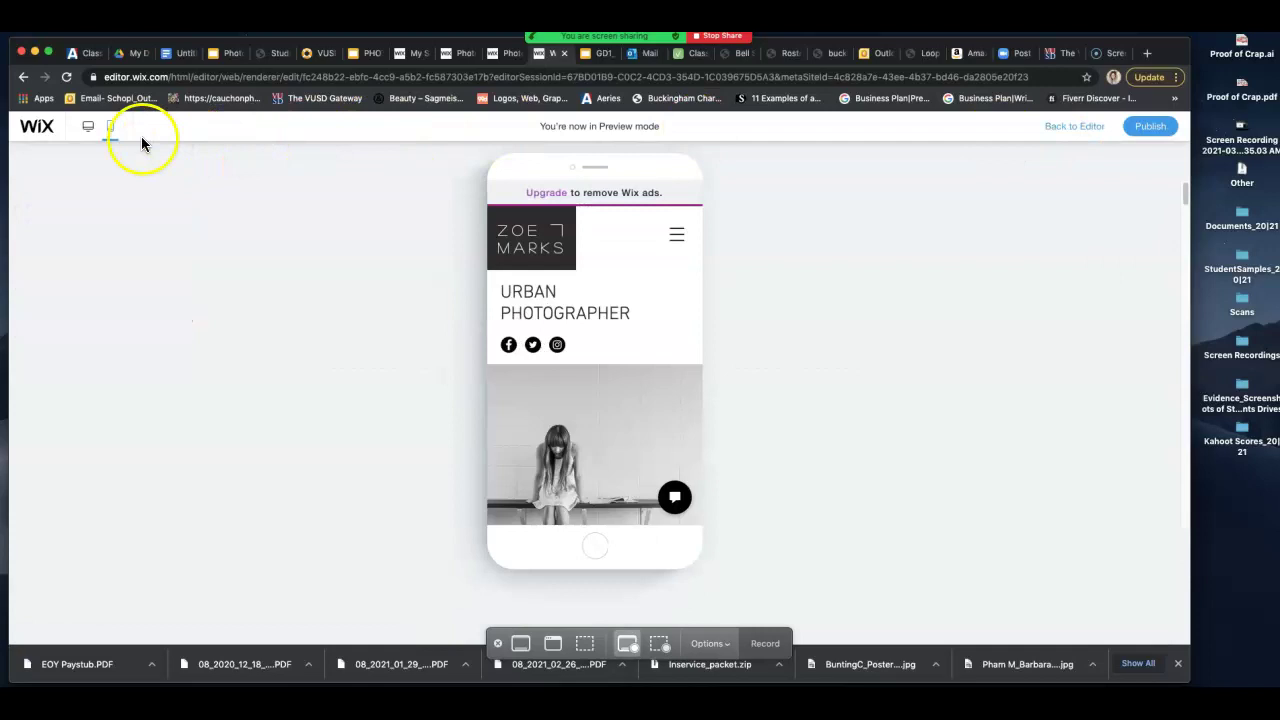
left_click(88, 128)
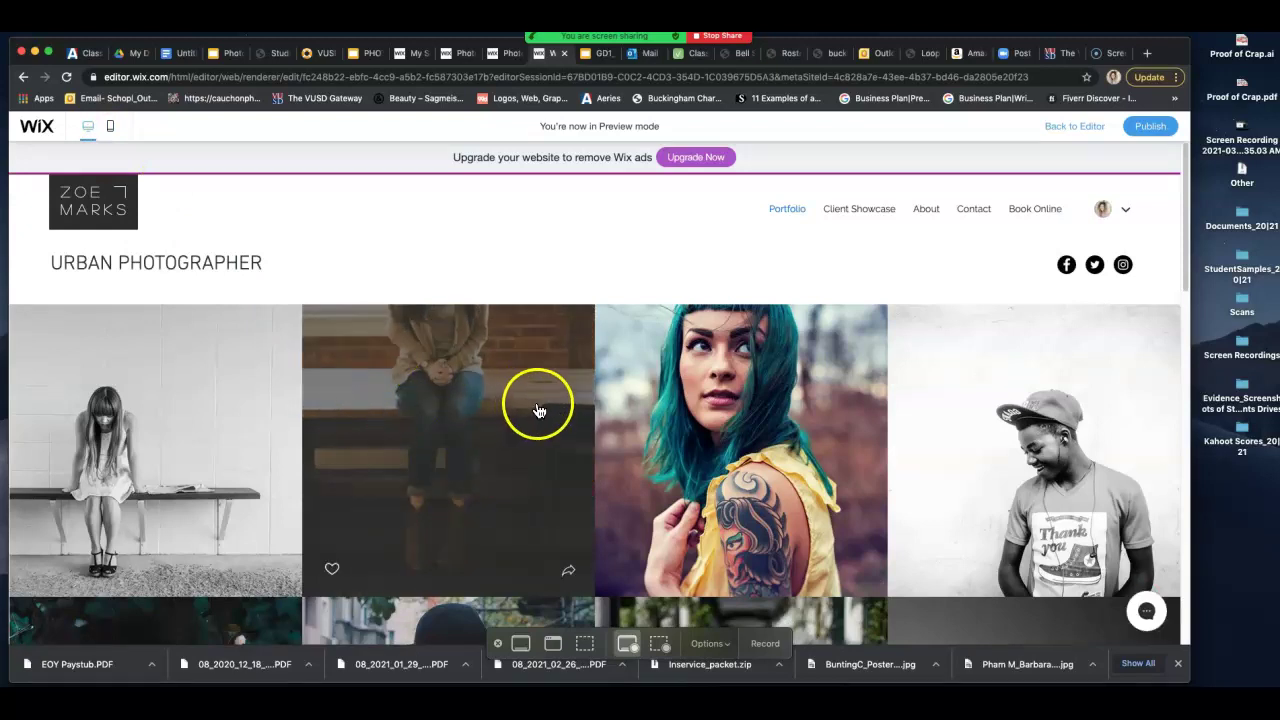
left_click(490, 405)
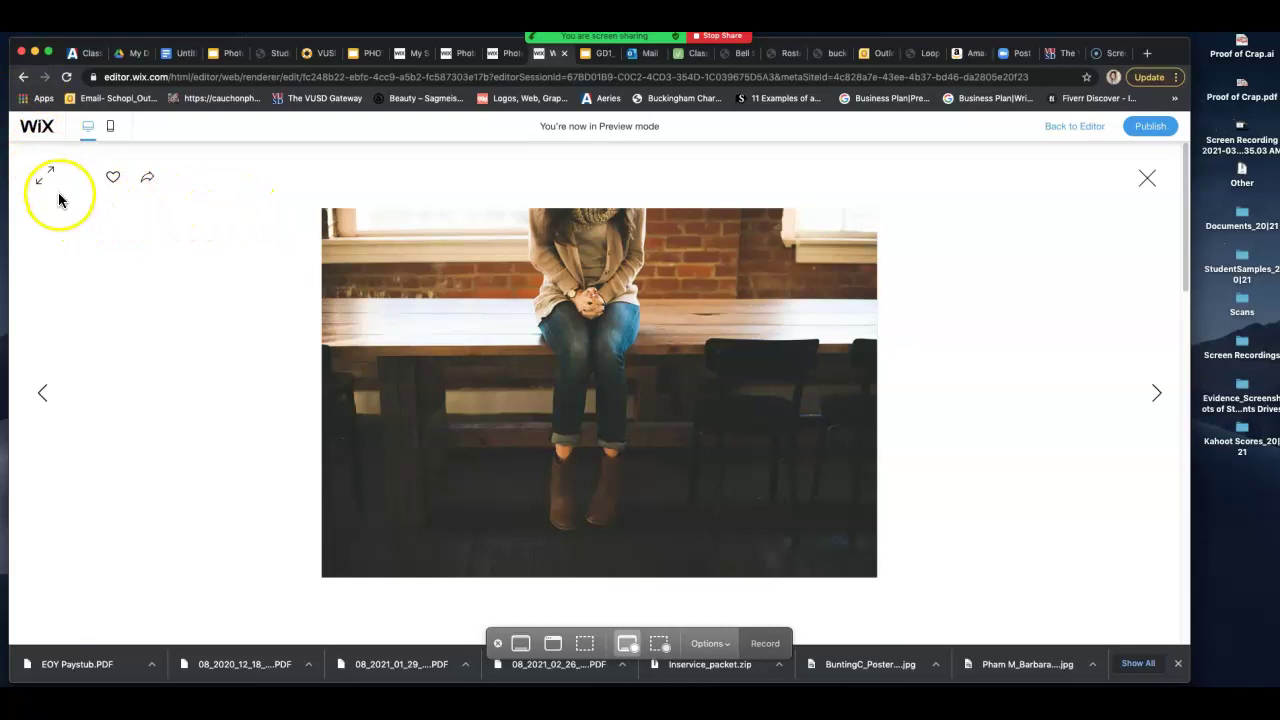
left_click(42, 394)
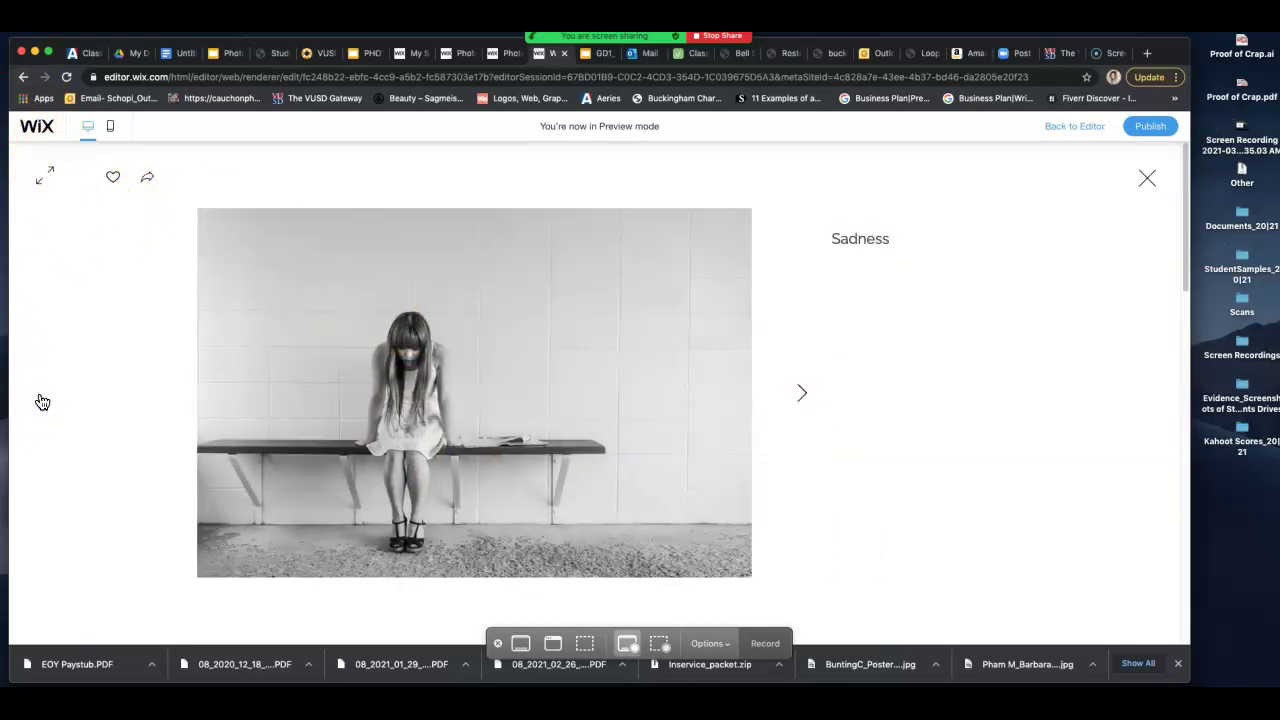
left_click(805, 395)
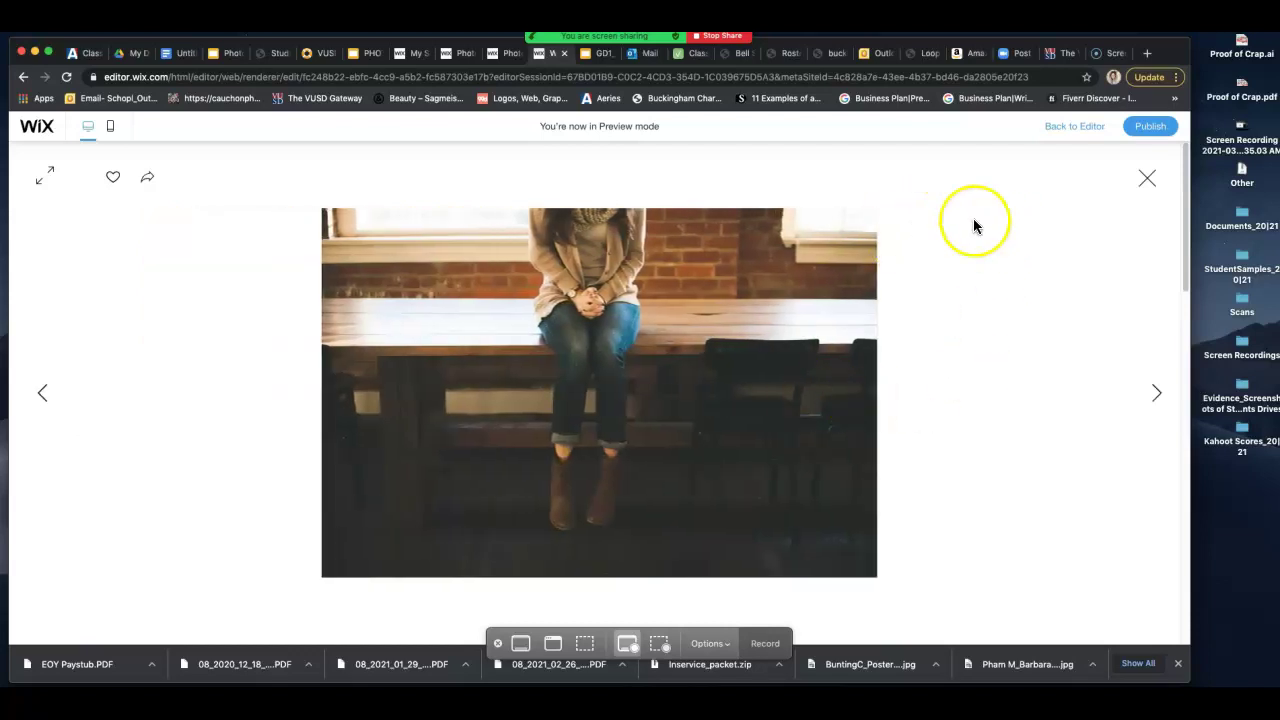
left_click(1147, 177)
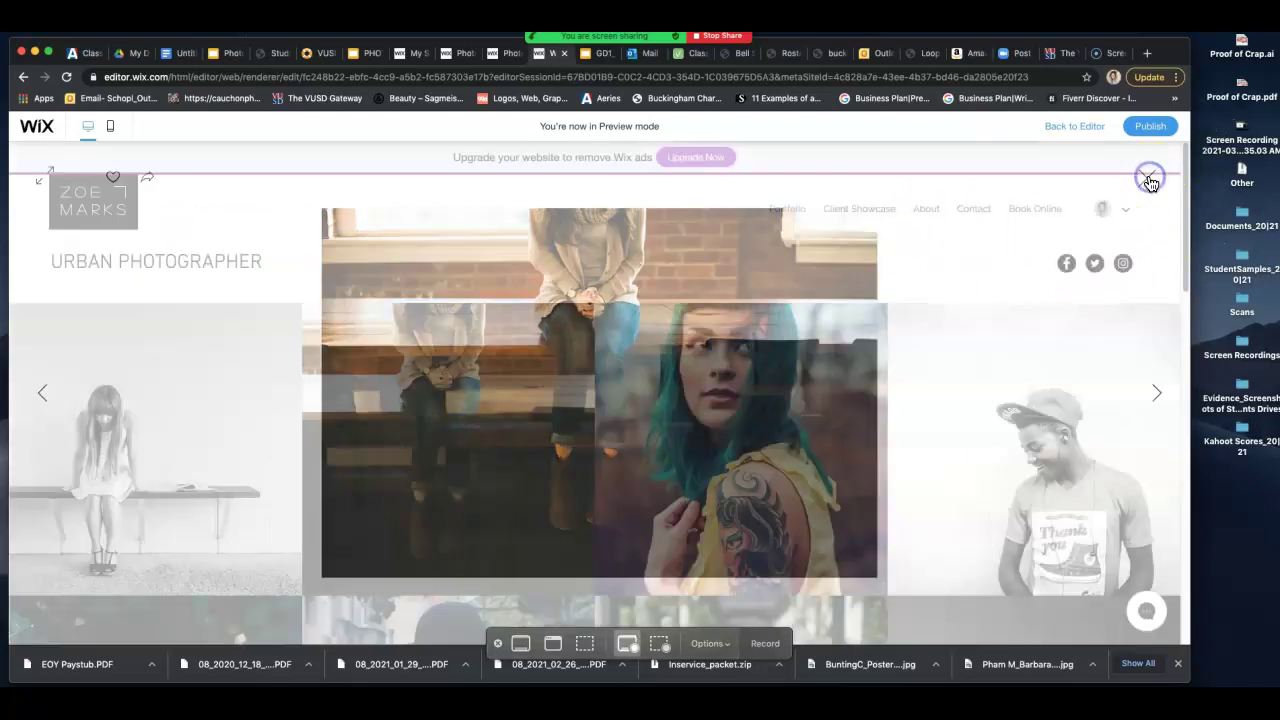